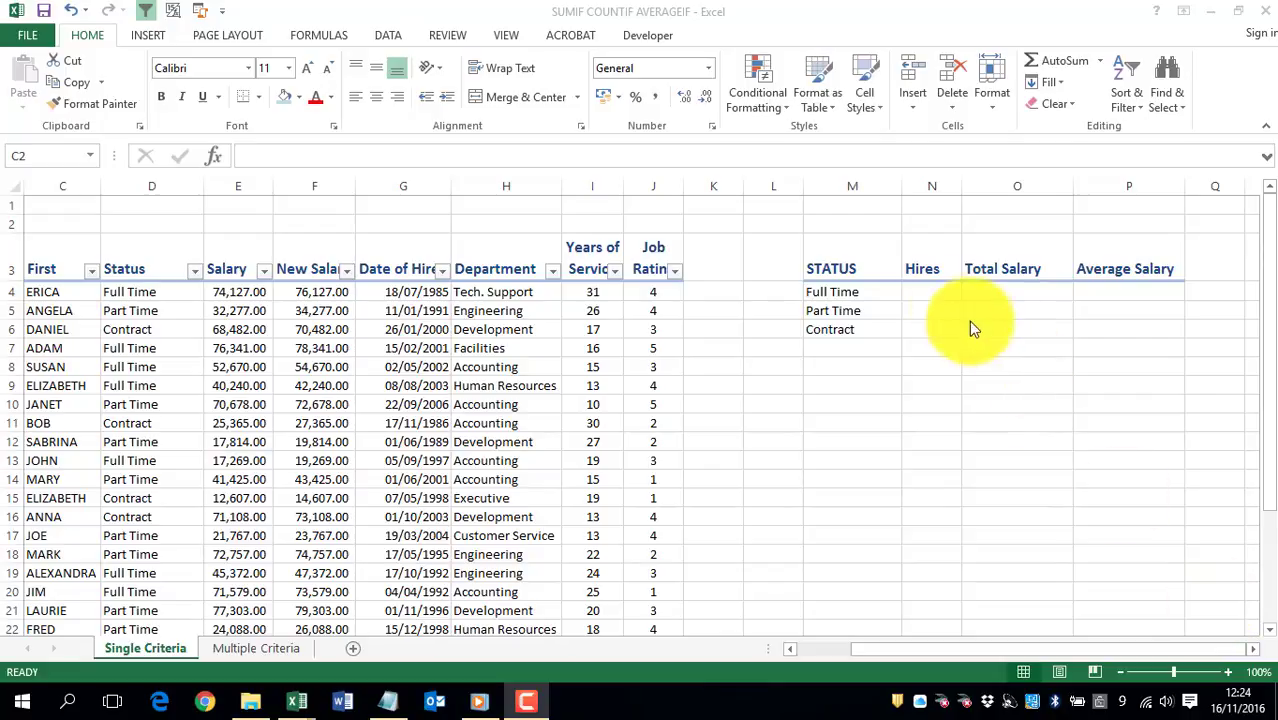
- Count the Full Time hires in N4 with =COUNTIF(D:D,M4) and fill the formula down to N6
{"action": "left_click", "coordinate": [928, 292]}
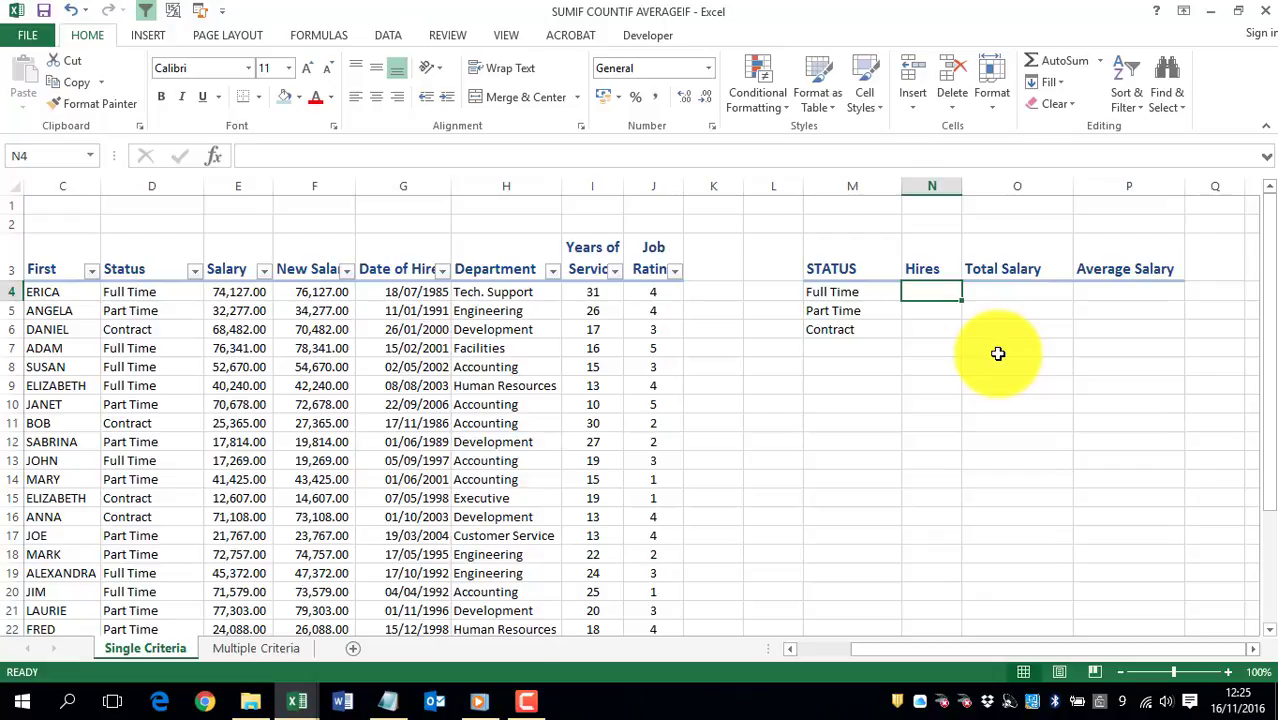
{"action": "type", "text": "=coun"}
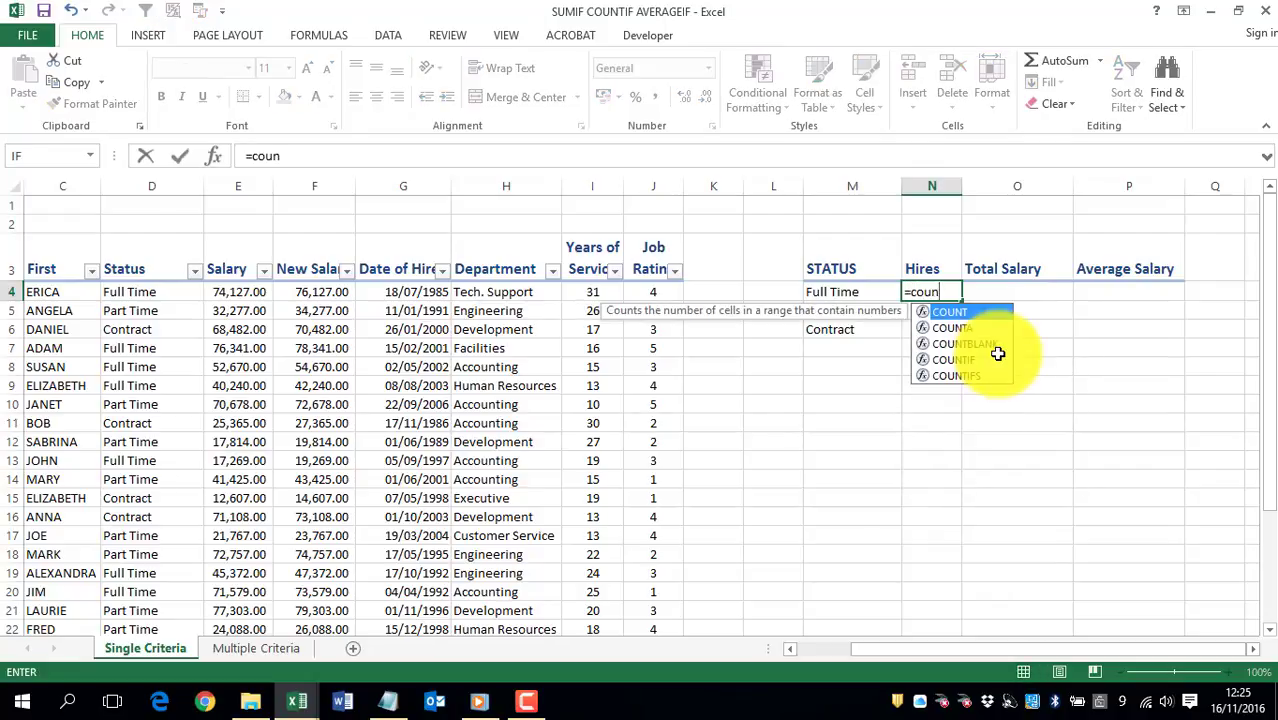
{"action": "left_click", "coordinate": [993, 359]}
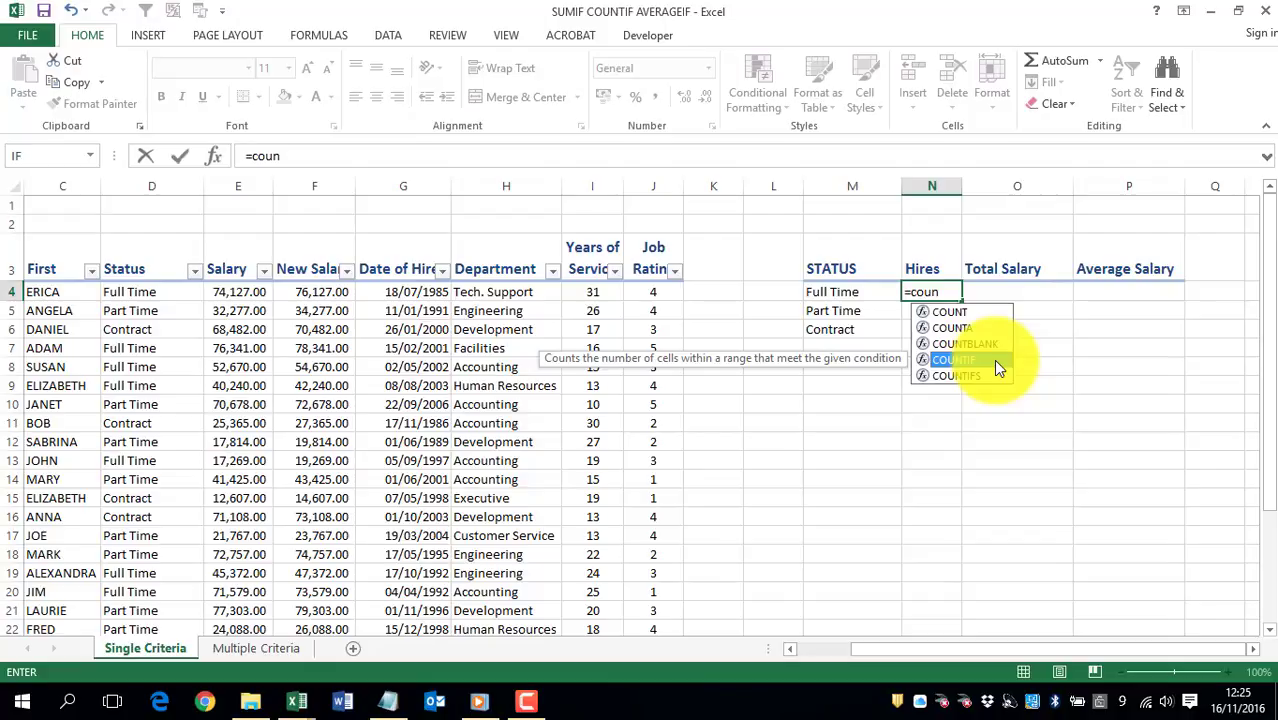
{"action": "double_click", "coordinate": [995, 360]}
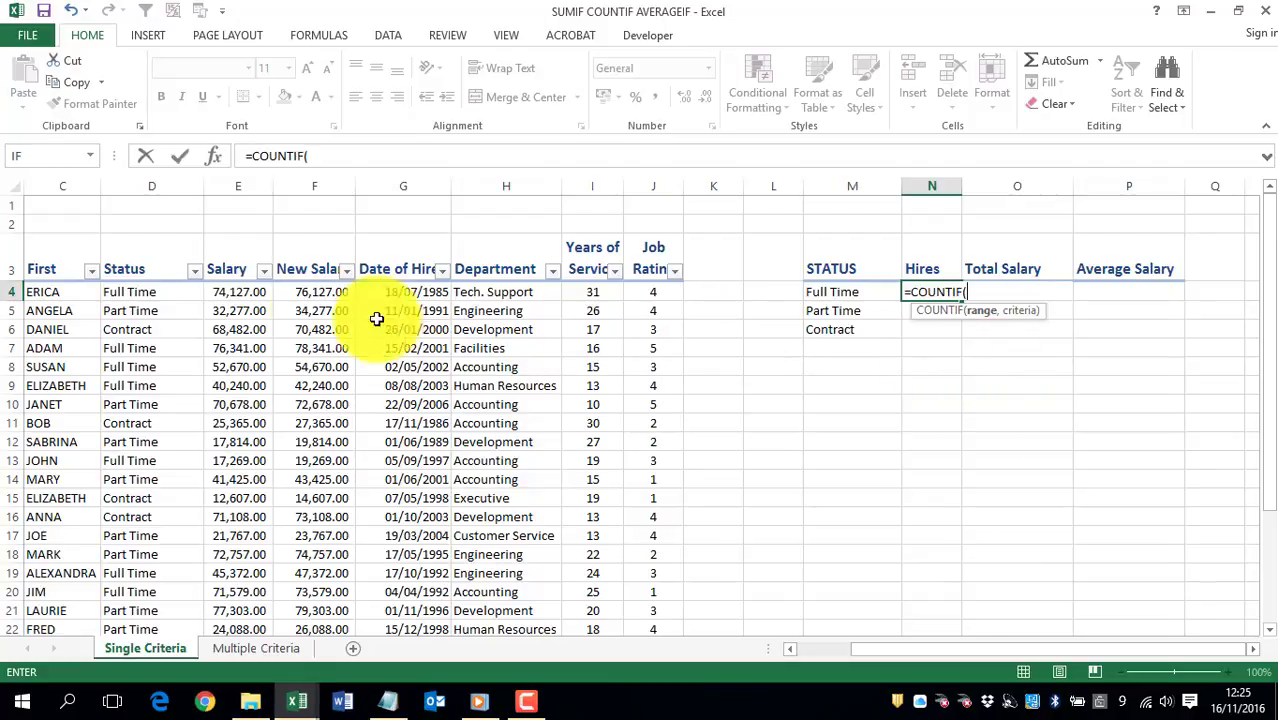
{"action": "left_click", "coordinate": [138, 183]}
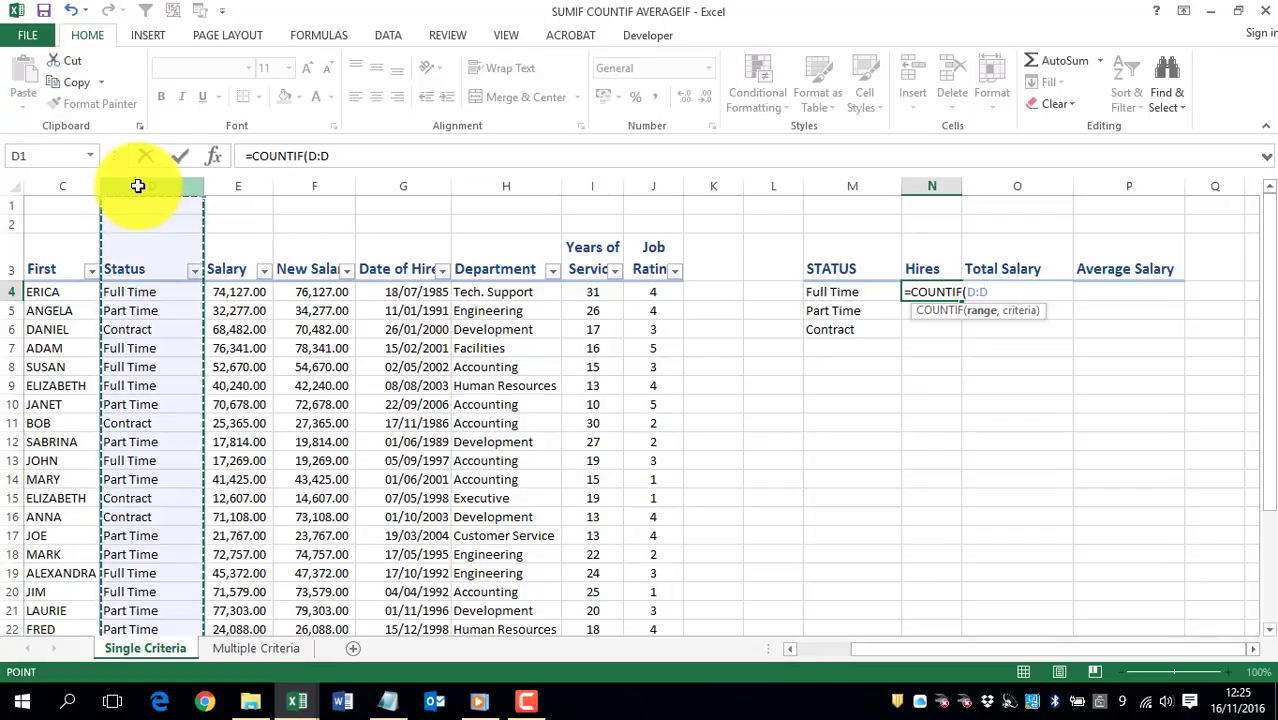
{"action": "type", "text": ","}
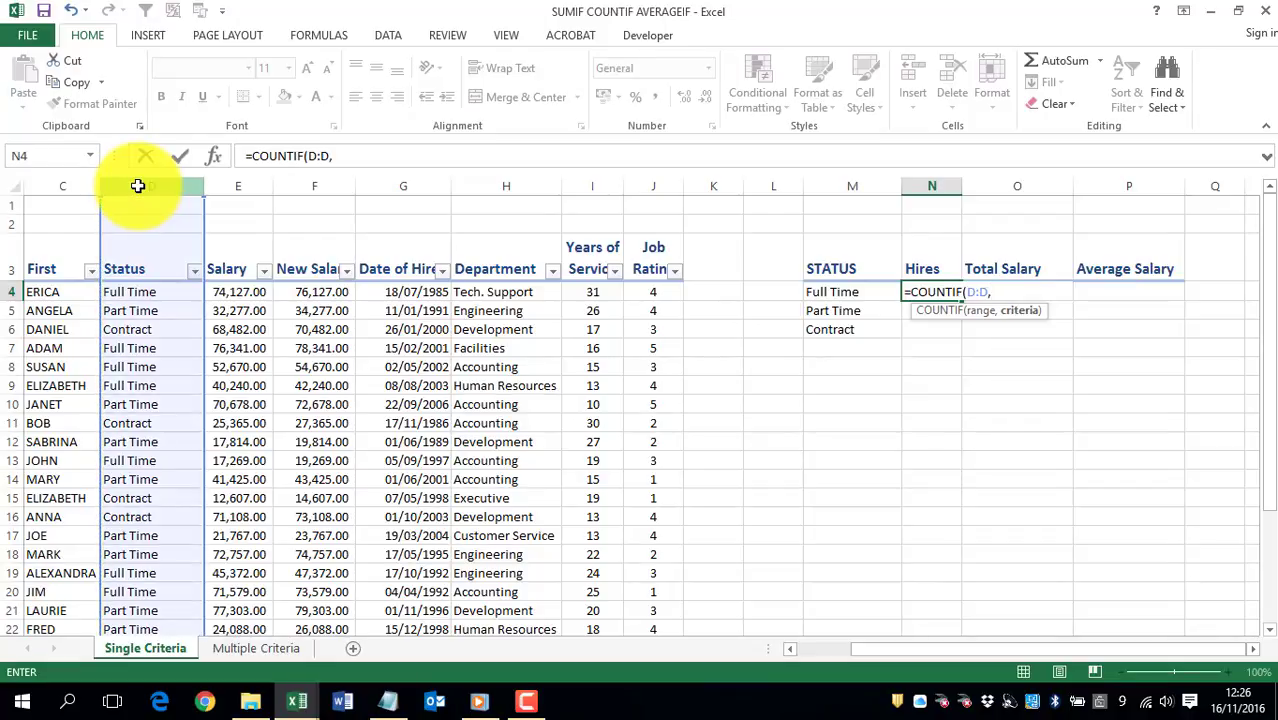
{"action": "left_click", "coordinate": [864, 291]}
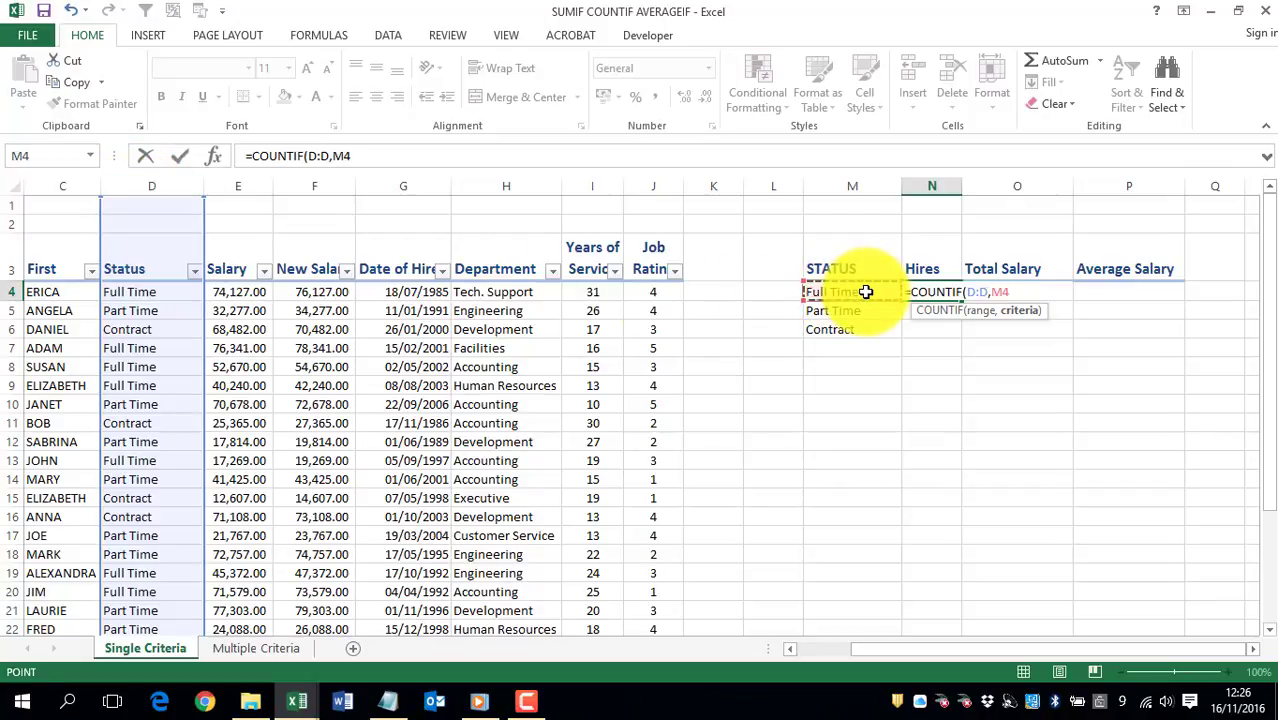
{"action": "key", "text": "ctrl+Return"}
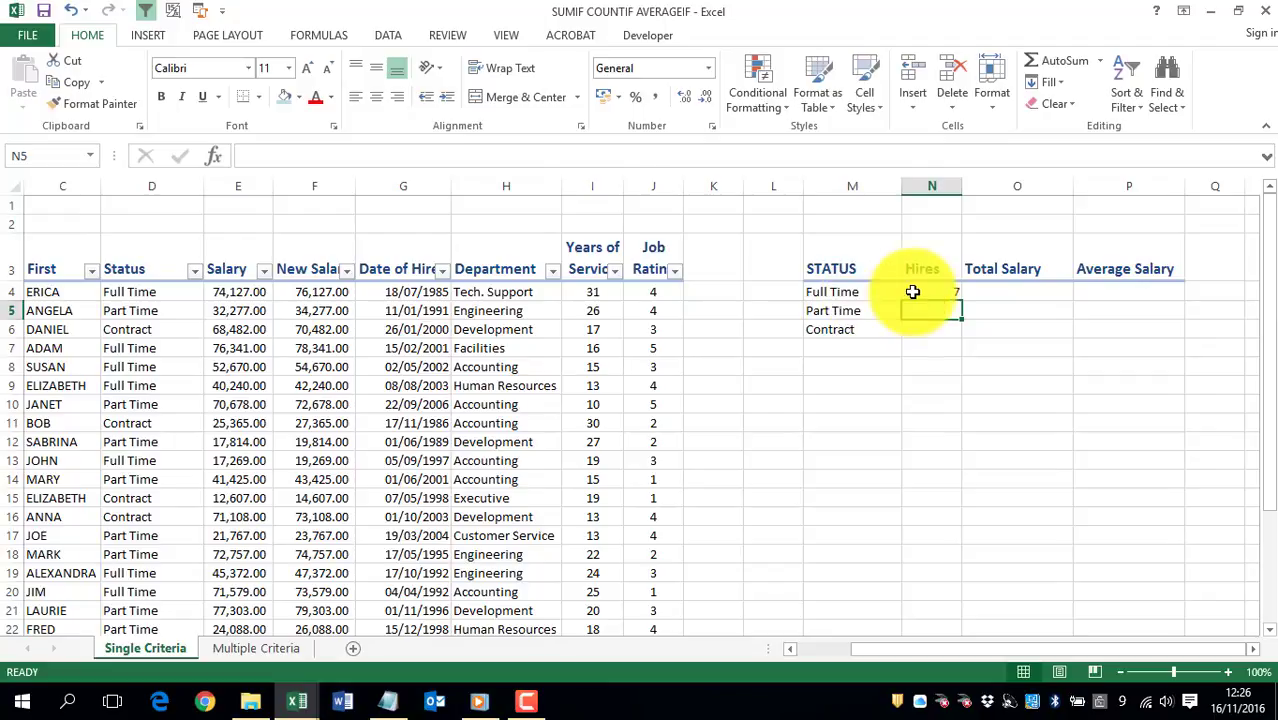
{"action": "double_click", "coordinate": [963, 300]}
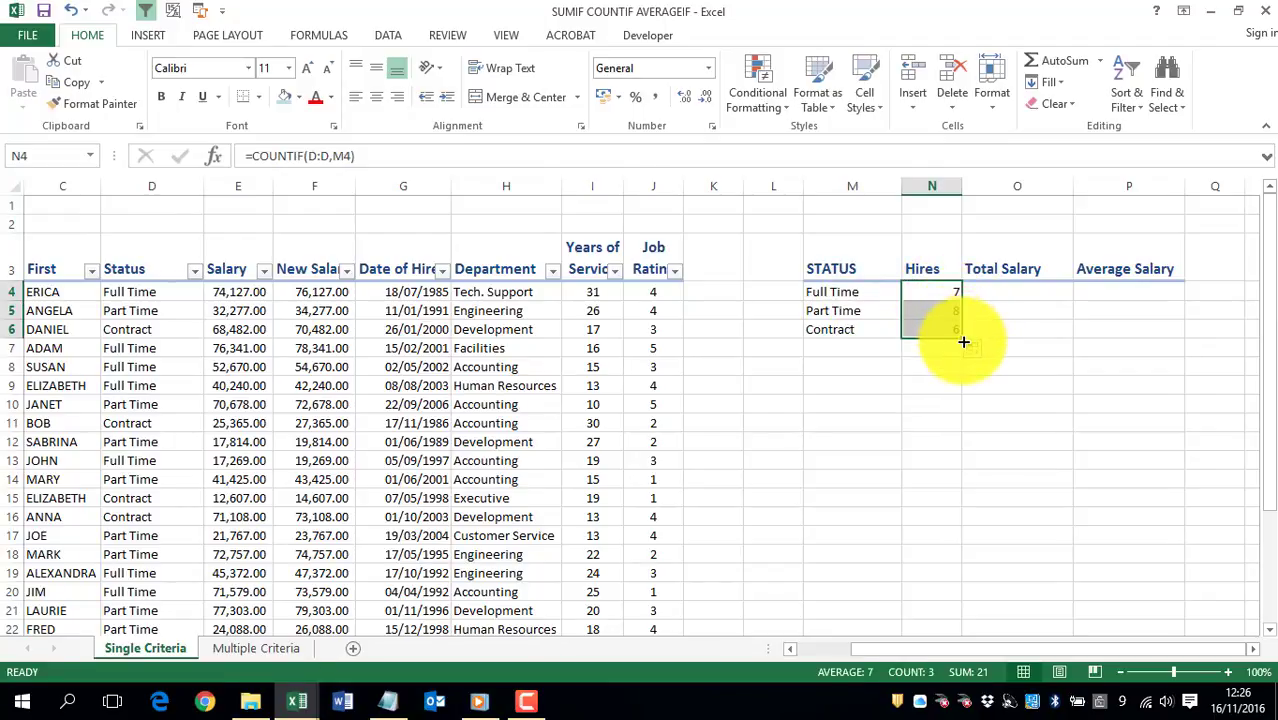
- Review the COUNTIF formulas in N4:N6 for the three statuses
{"action": "left_click", "coordinate": [913, 290]}
{"action": "left_click", "coordinate": [919, 312]}
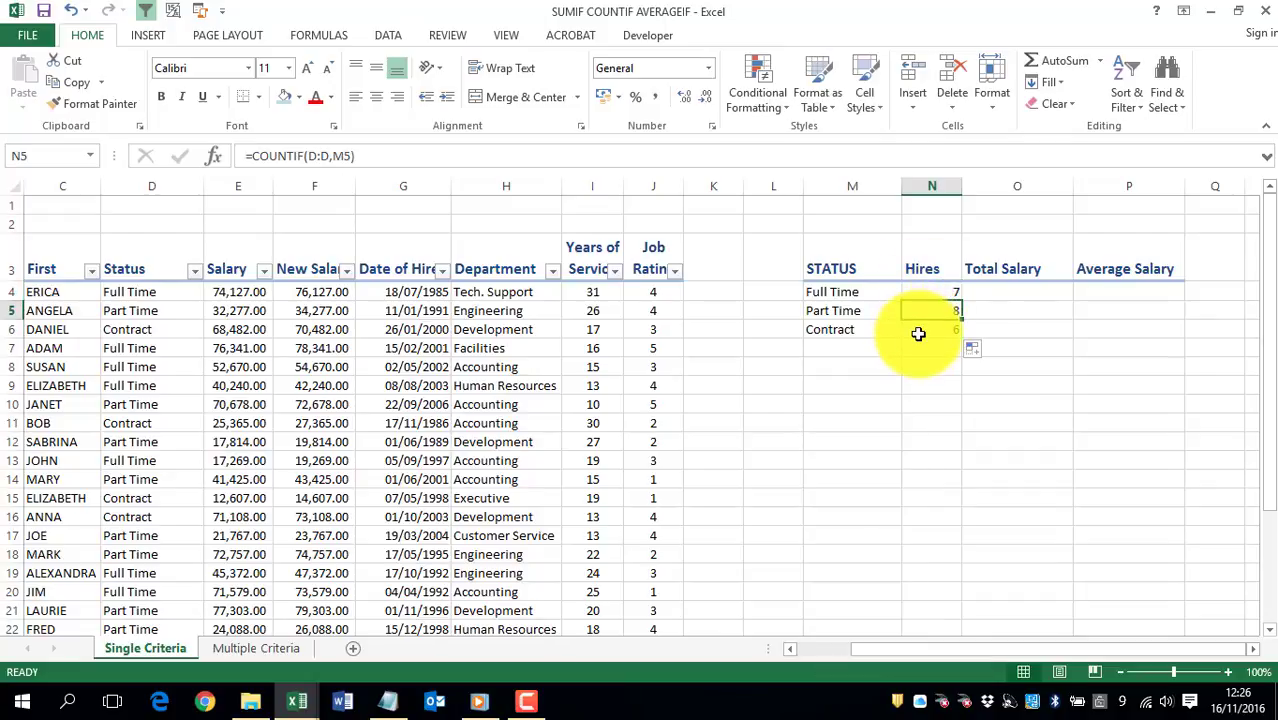
{"action": "left_click", "coordinate": [918, 332]}
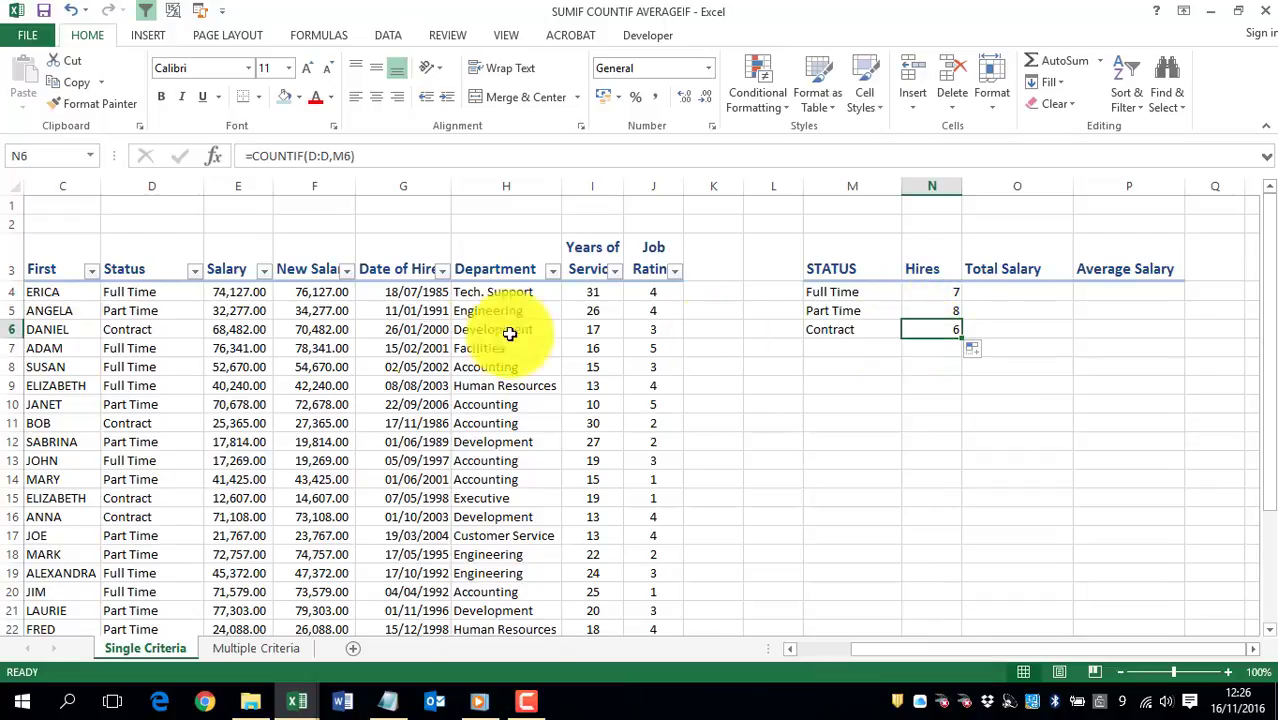
- Filter the employee table's Status column to only Full Time
{"action": "left_click", "coordinate": [196, 274]}
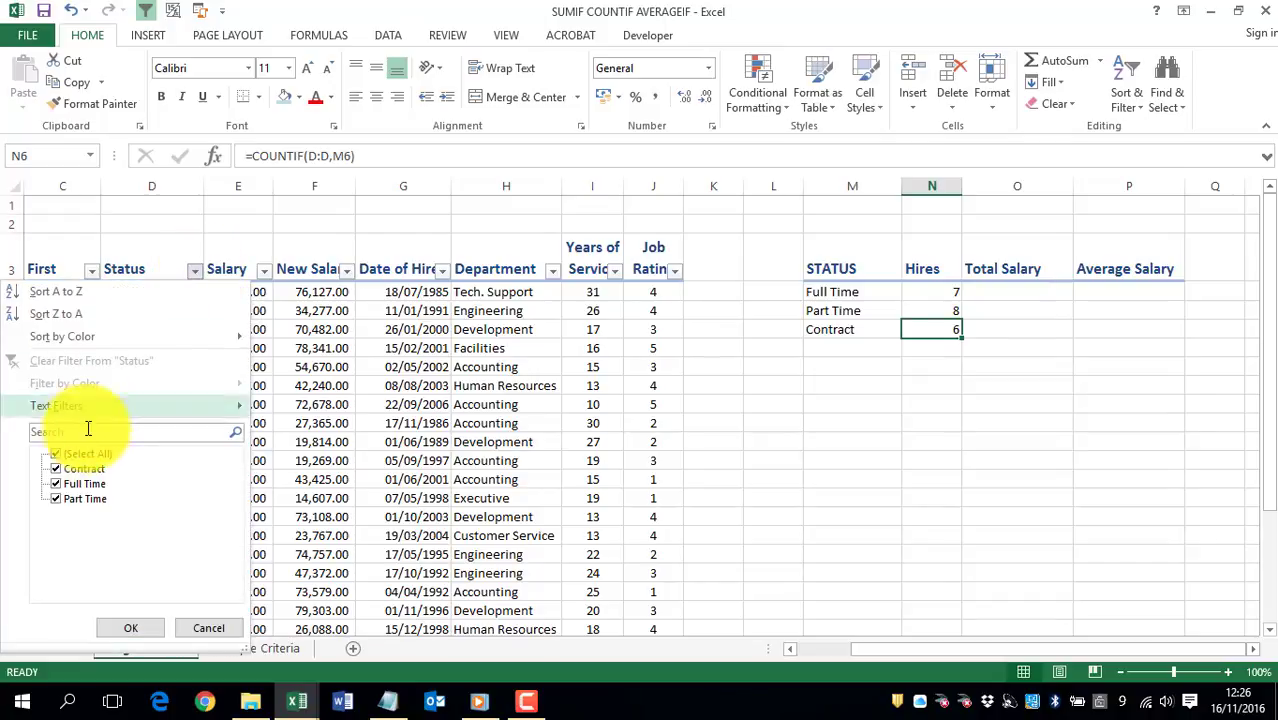
{"action": "left_click", "coordinate": [55, 455]}
{"action": "left_click", "coordinate": [55, 484]}
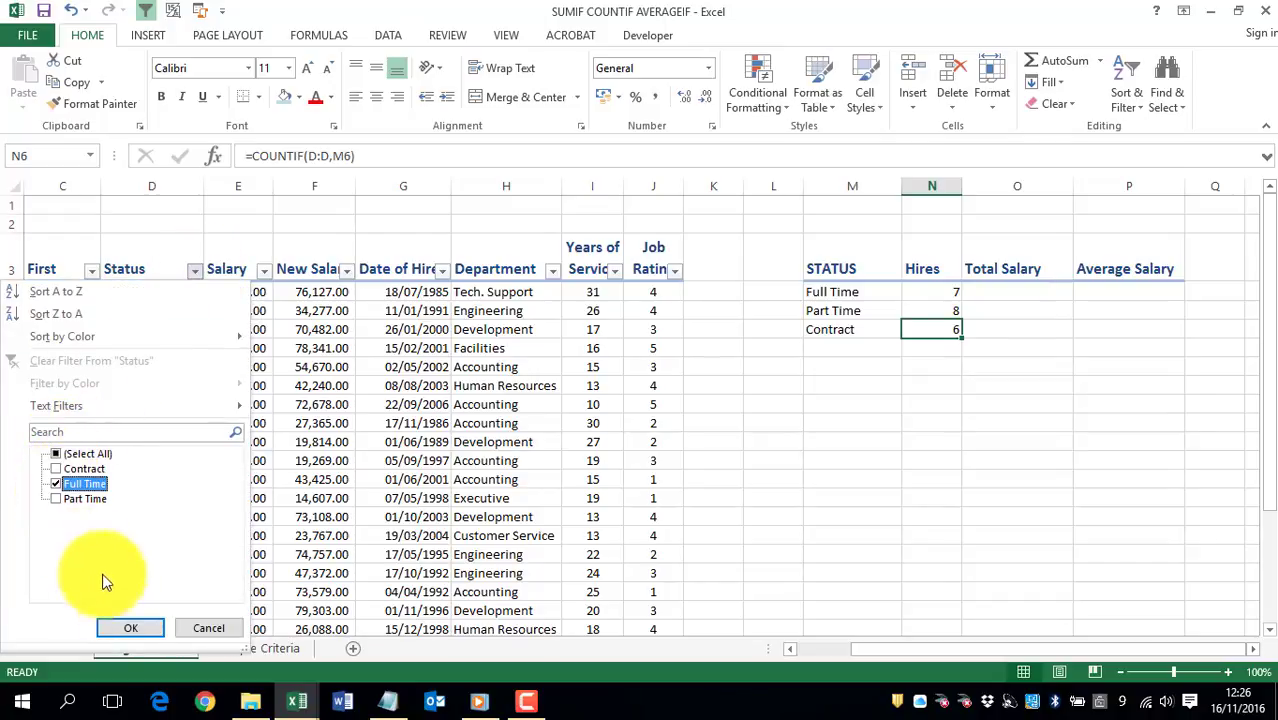
{"action": "left_click", "coordinate": [130, 628]}
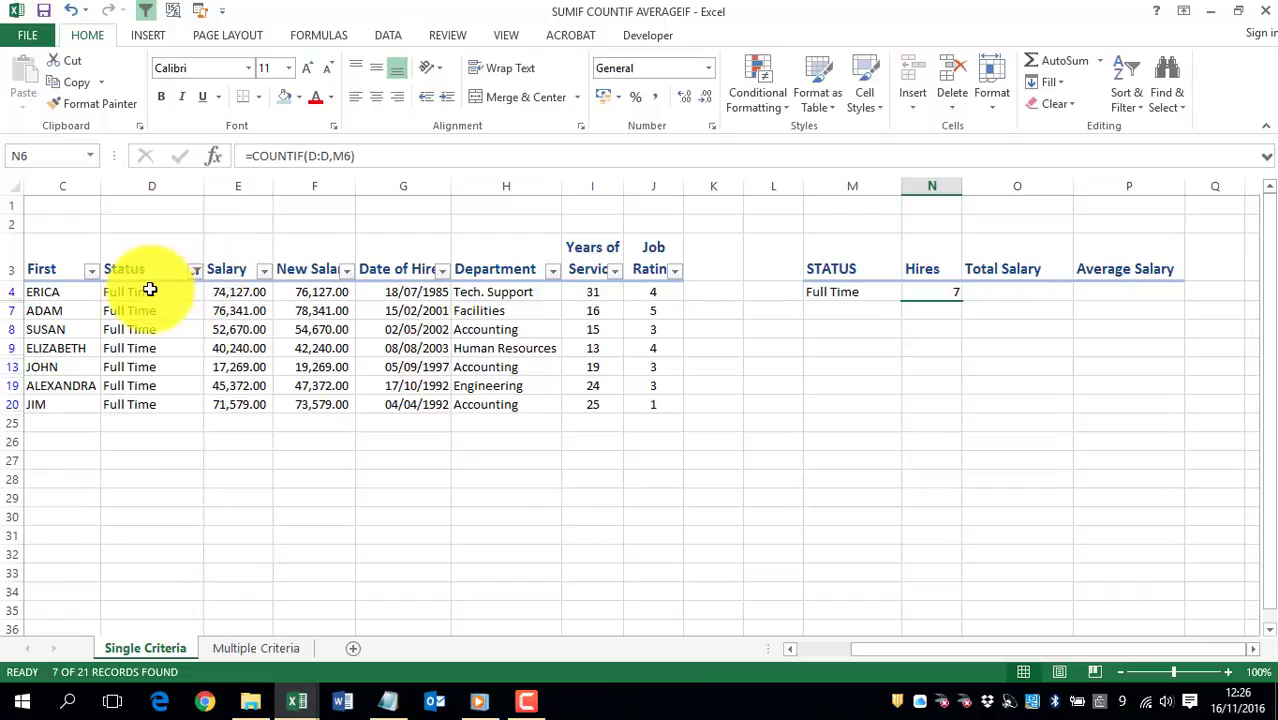
- Check the count of the filtered Full Time status cells and inspect the available status bar calculations
{"action": "left_click_drag", "start_coordinate": [145, 291], "coordinate": [139, 407]}
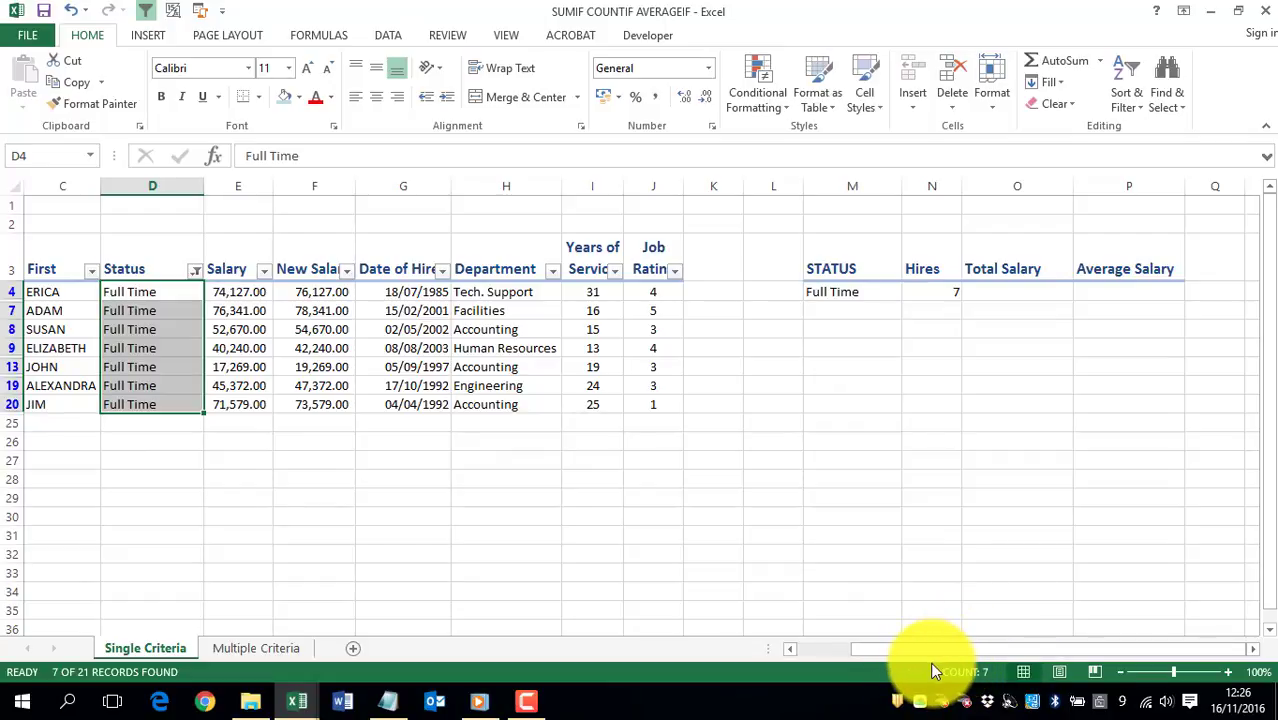
{"action": "right_click", "coordinate": [710, 669]}
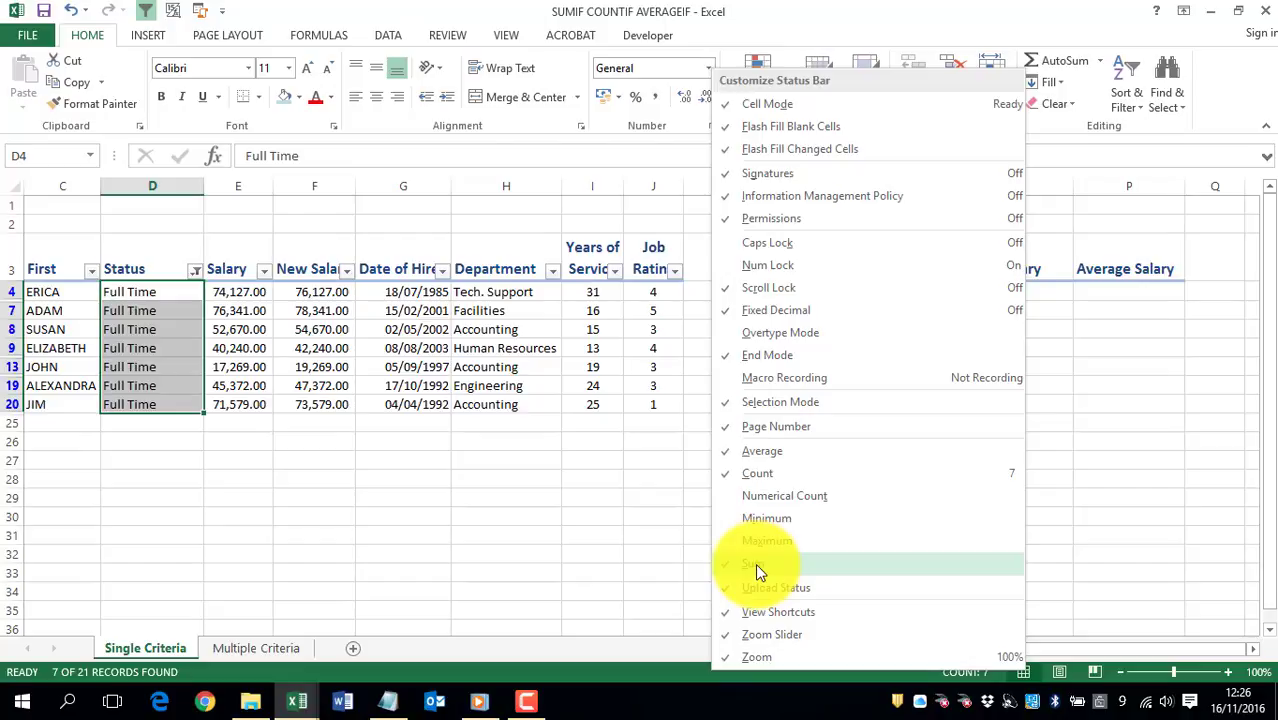
{"action": "left_click", "coordinate": [164, 291]}
{"action": "left_click", "coordinate": [164, 291]}
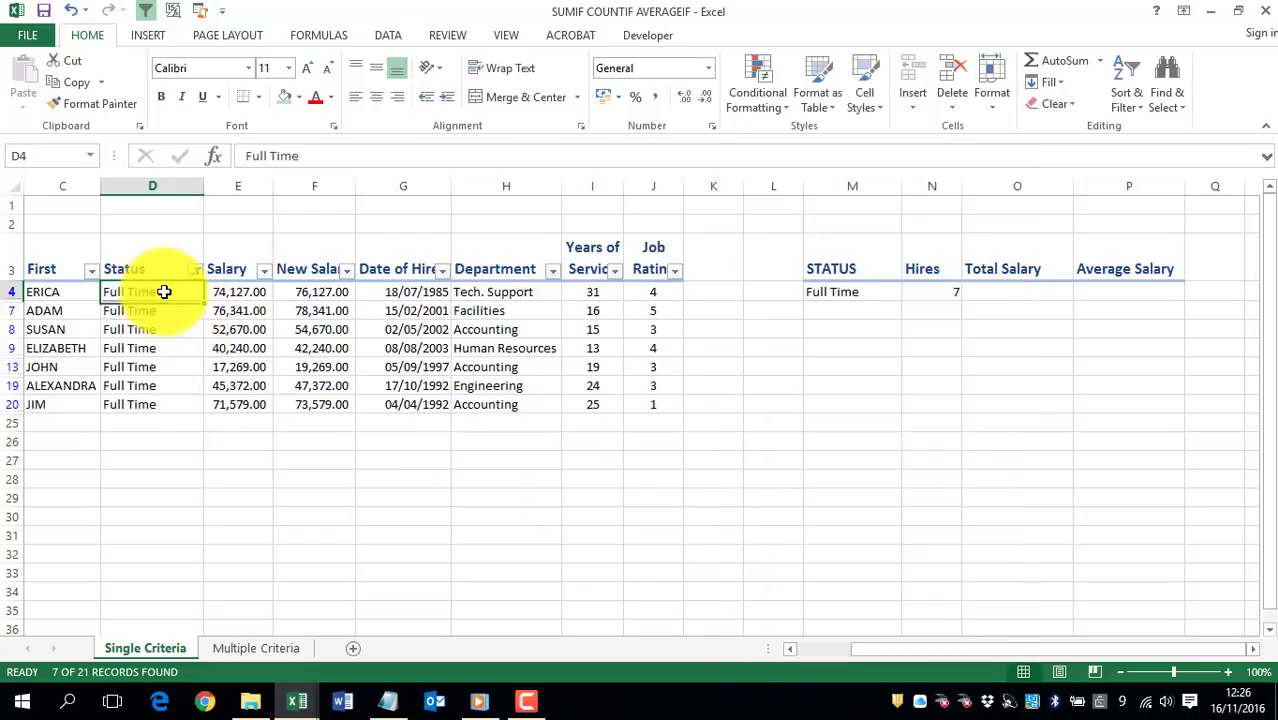
{"action": "left_click", "coordinate": [1000, 293]}
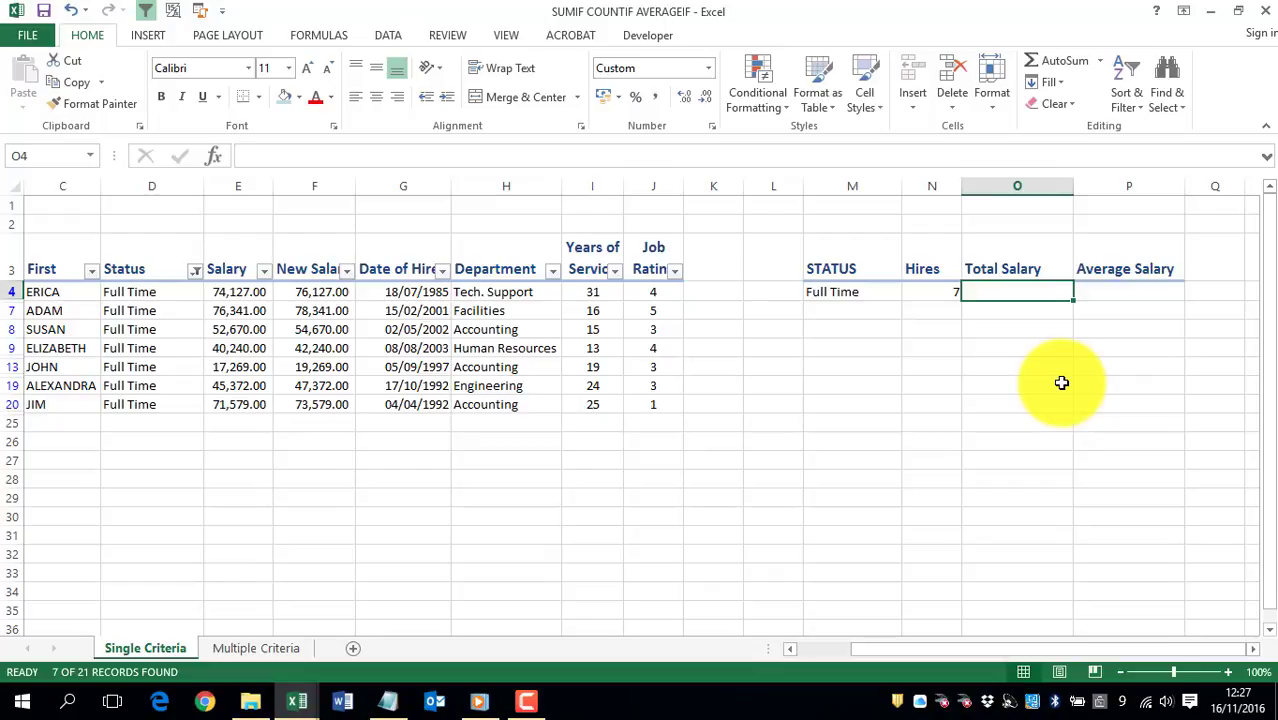
{"action": "type", "text": "=sumif"}
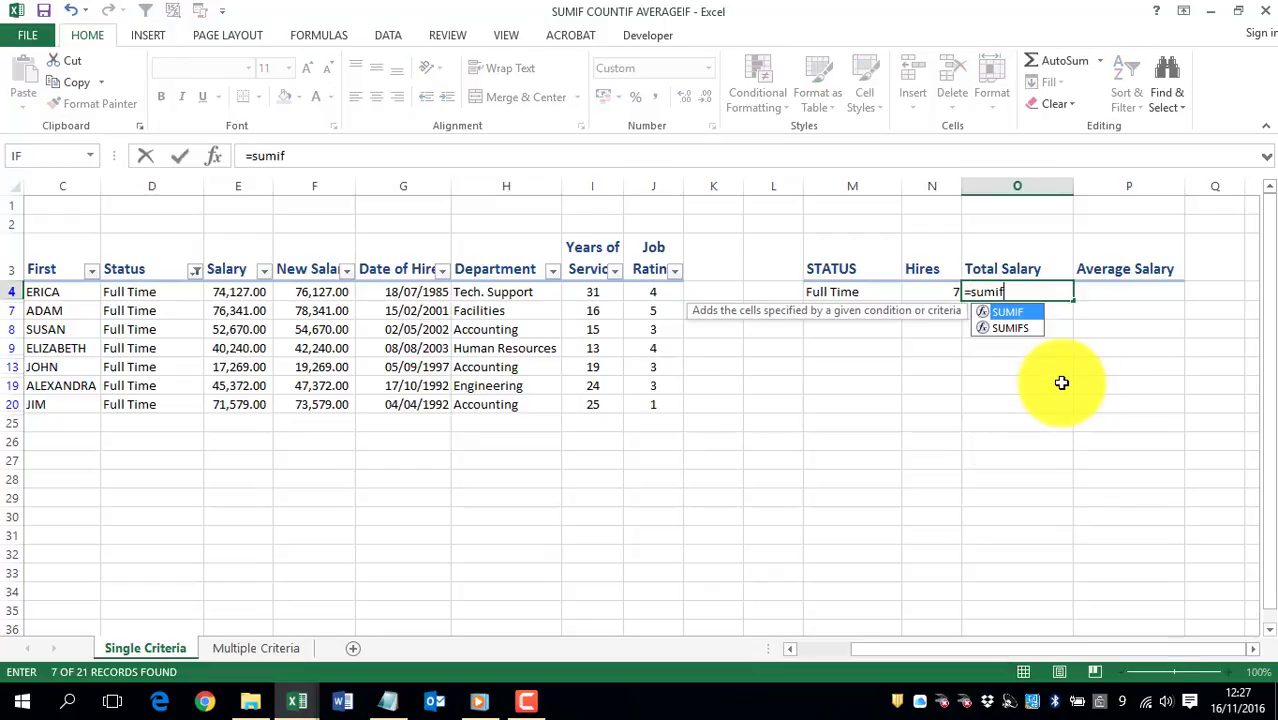
{"action": "key", "text": "Tab"}
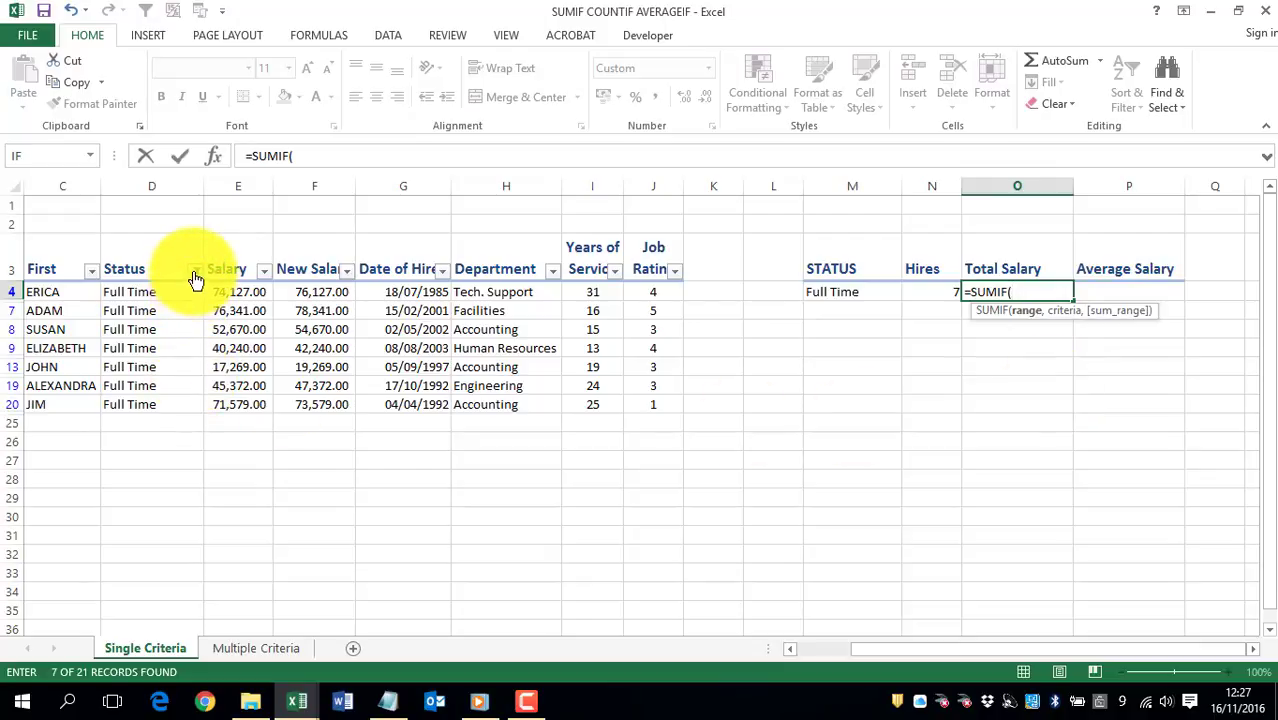
{"action": "key", "text": "Escape"}
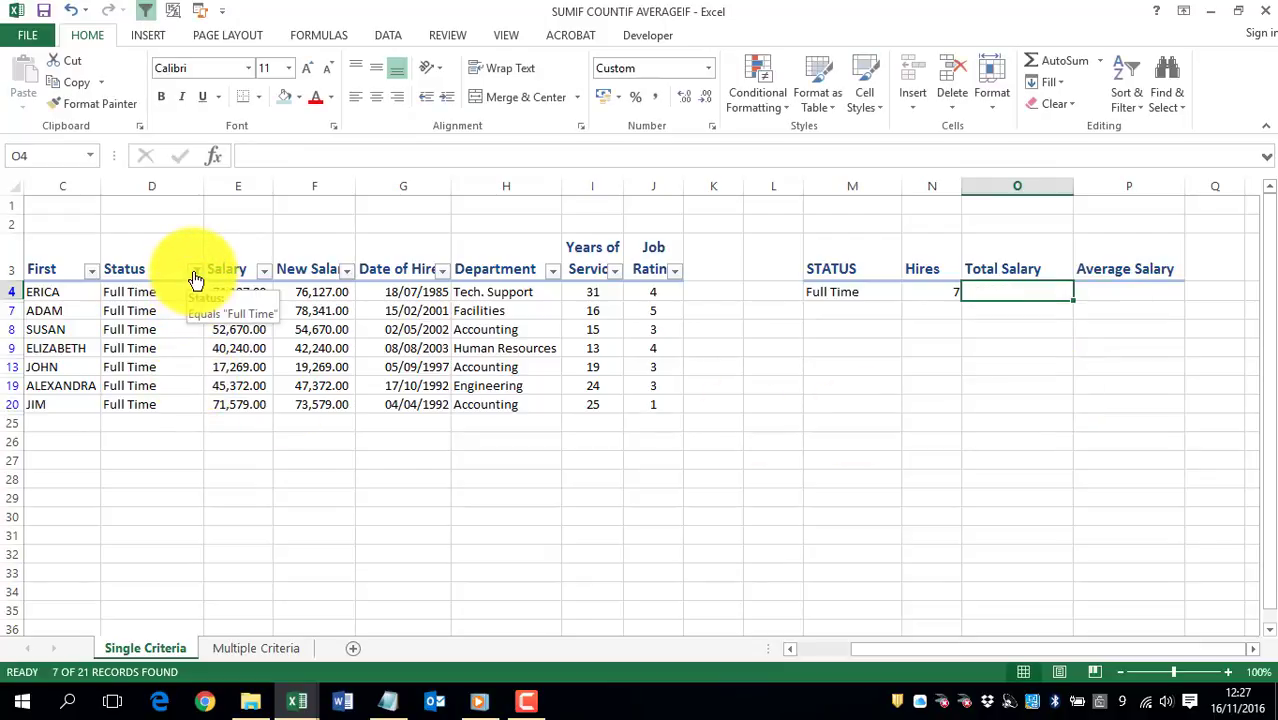
- Clear the filter from the Status column
{"action": "left_click", "coordinate": [195, 271]}
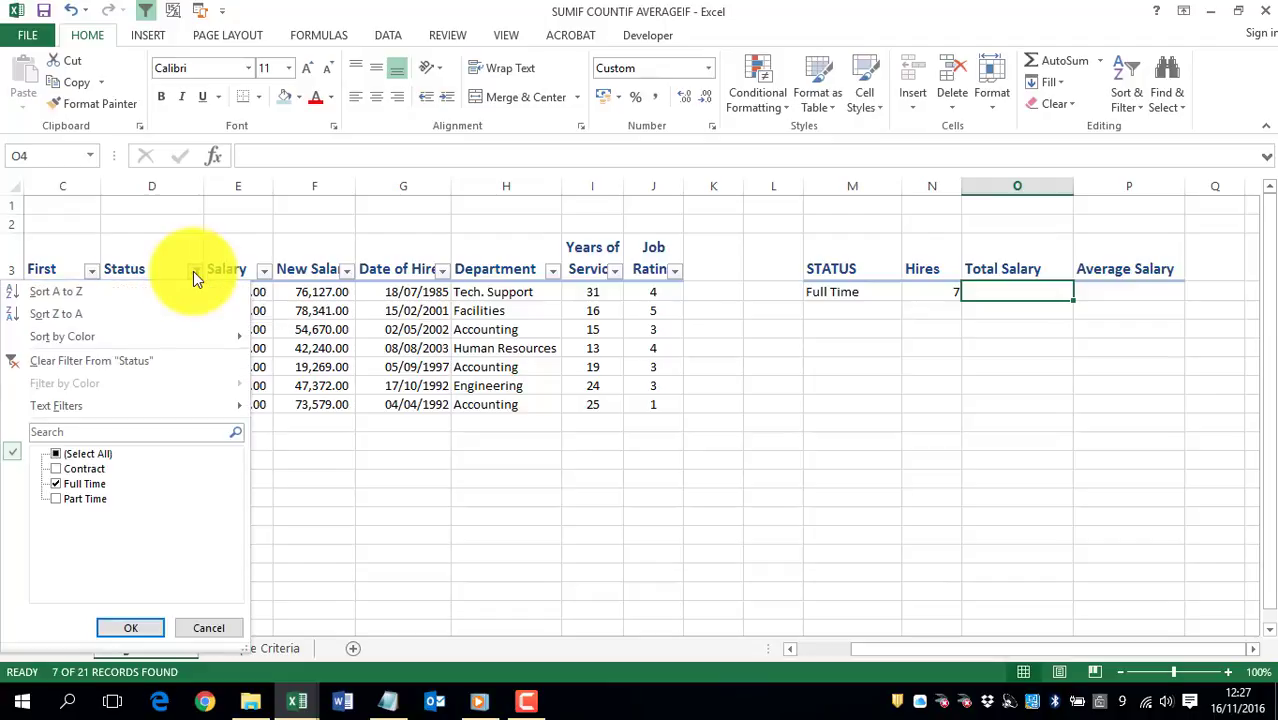
{"action": "key", "text": "Escape"}
{"action": "left_click", "coordinate": [91, 357]}
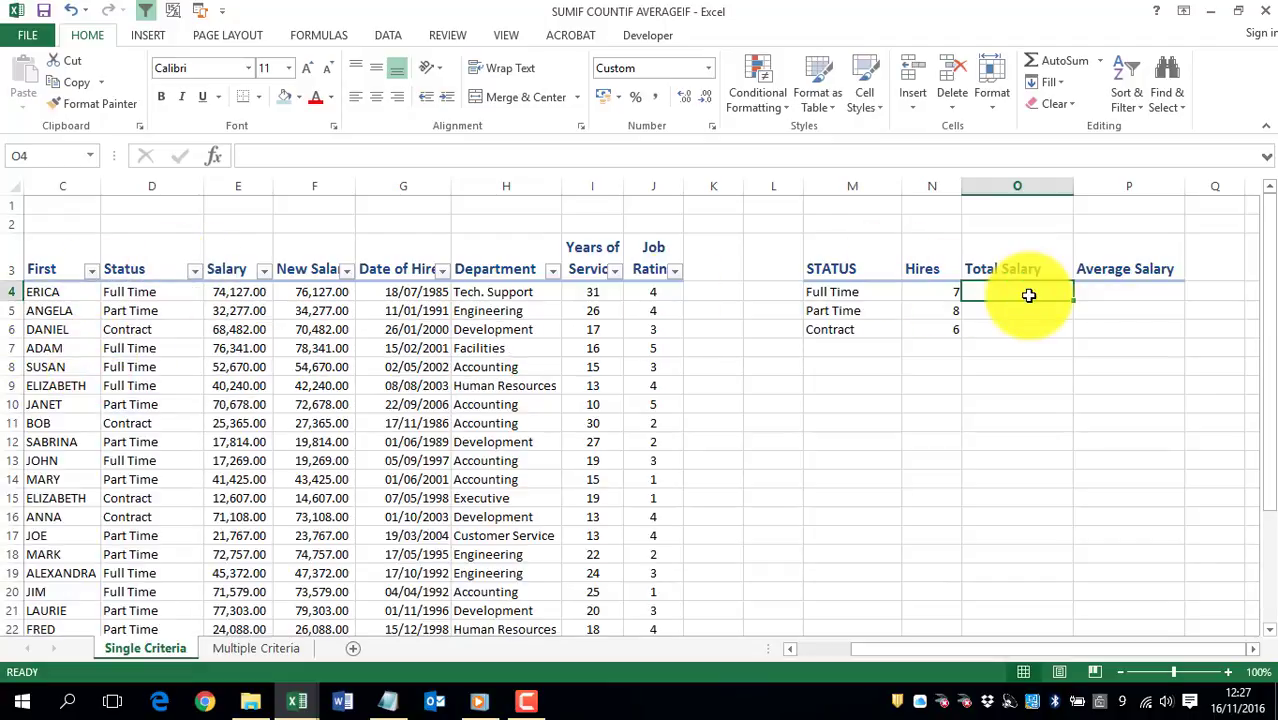
- Total the Full Time new salaries in O4 with =SUMIF(D:D,M4,F:F) and fill the formula down to O6
{"action": "type", "text": "=sumif"}
{"action": "key", "text": "Tab"}
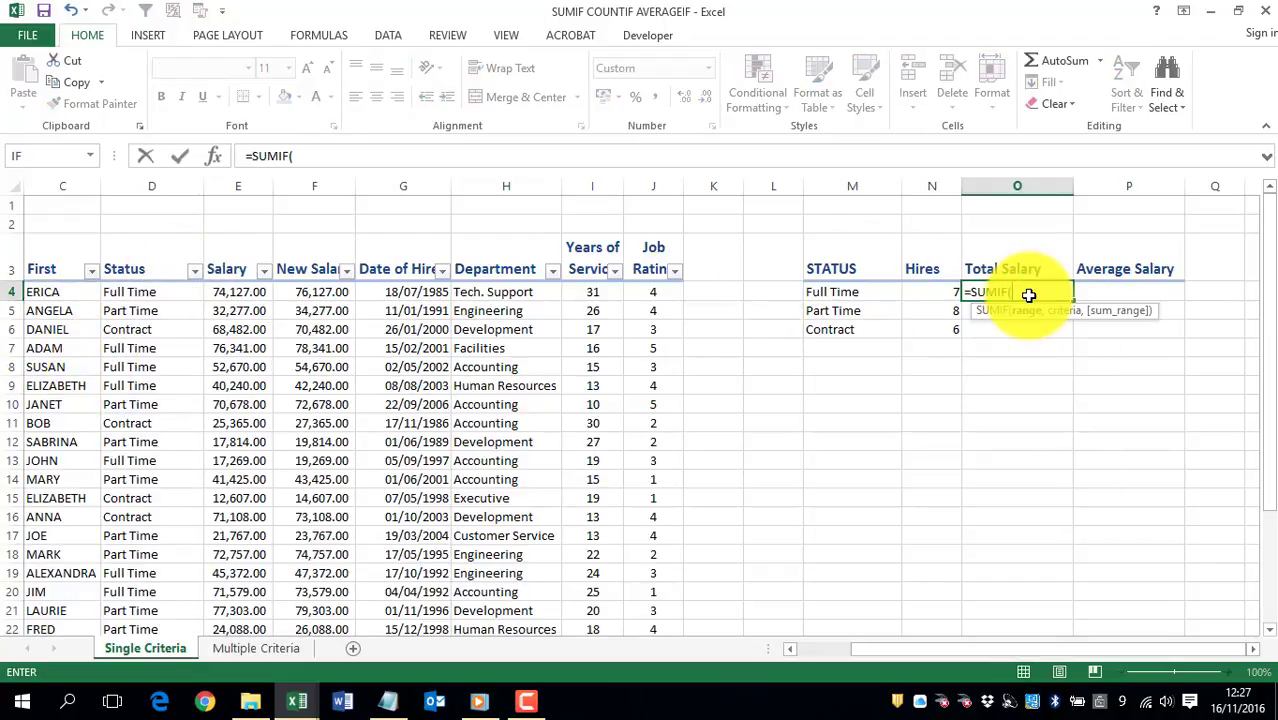
{"action": "left_click", "coordinate": [150, 185]}
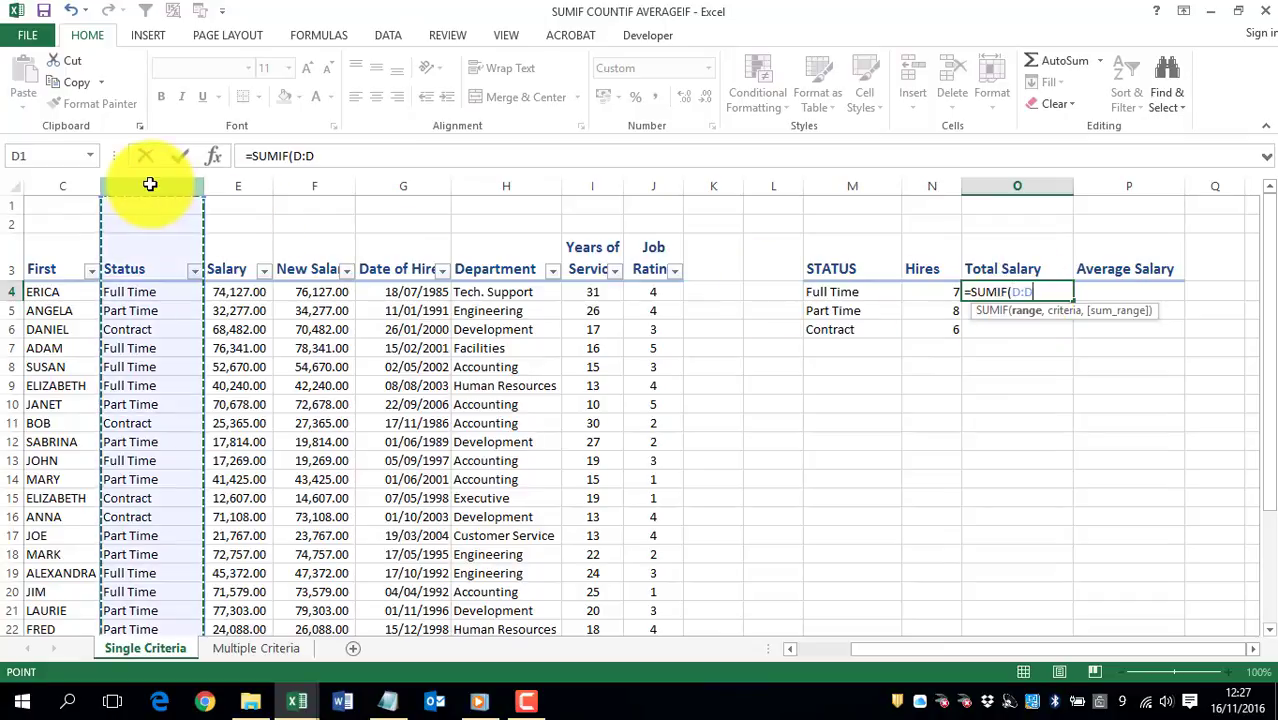
{"action": "type", "text": ","}
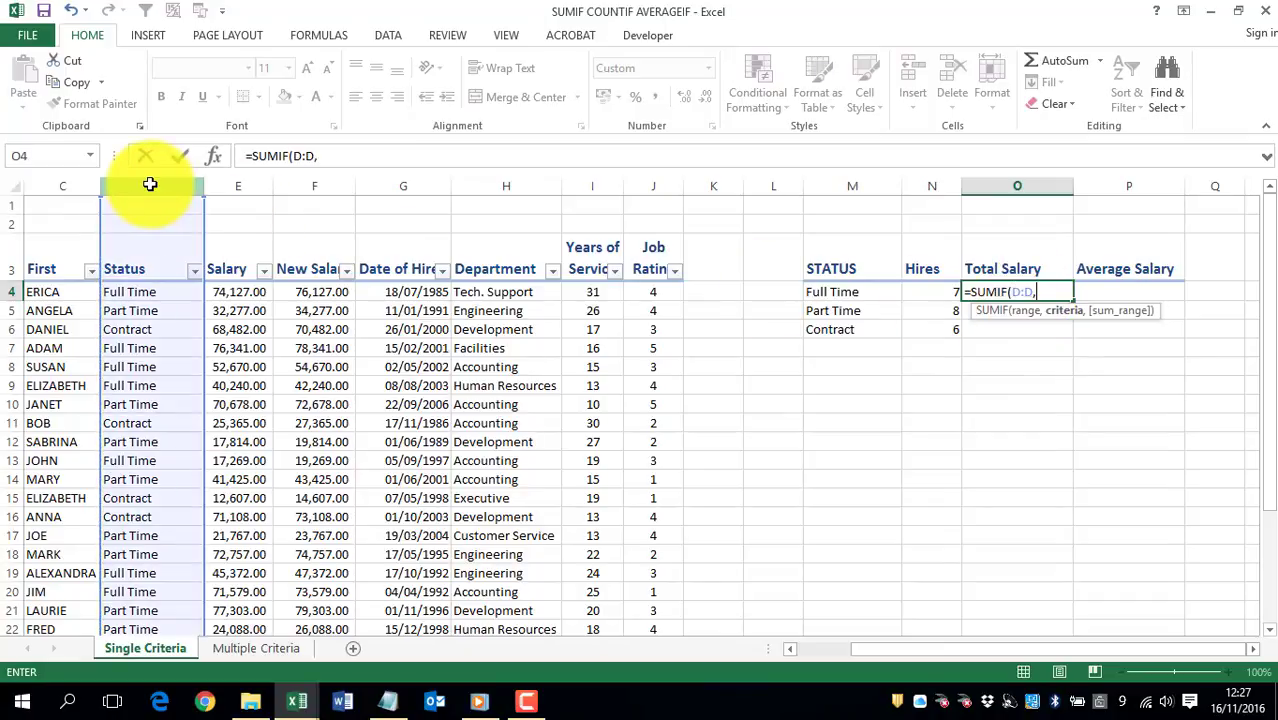
{"action": "left_click", "coordinate": [850, 291]}
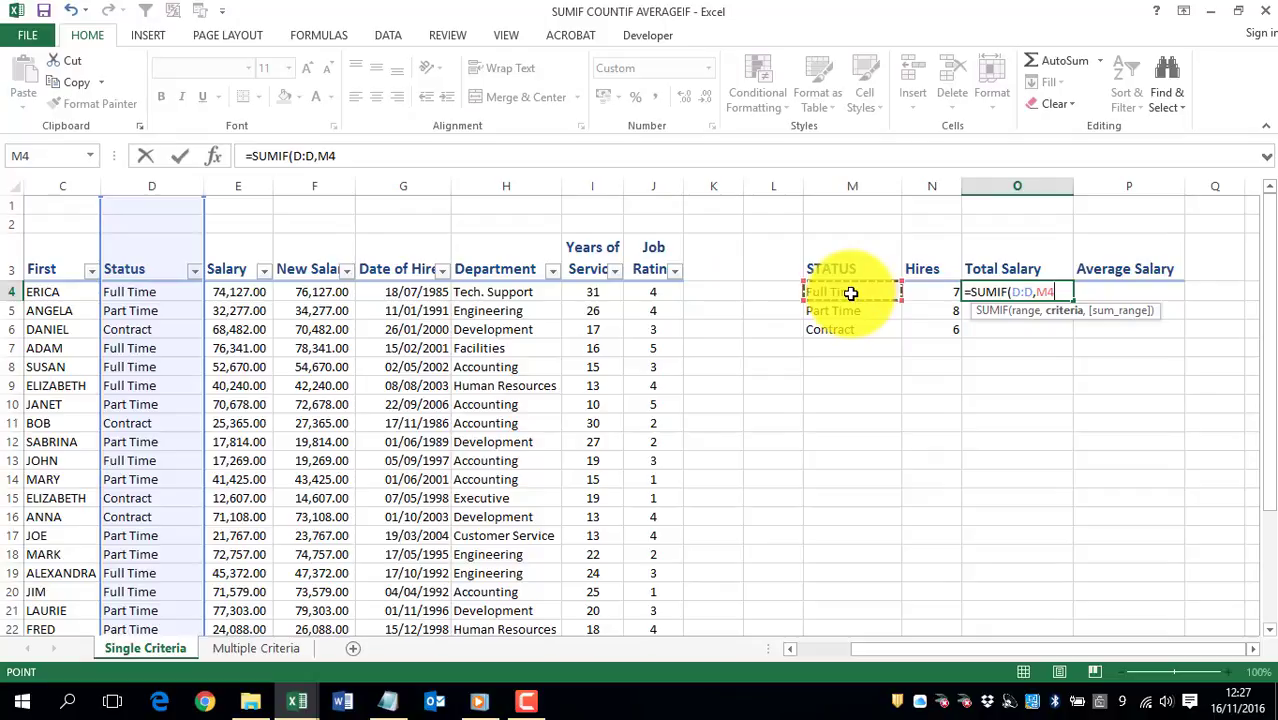
{"action": "type", "text": ","}
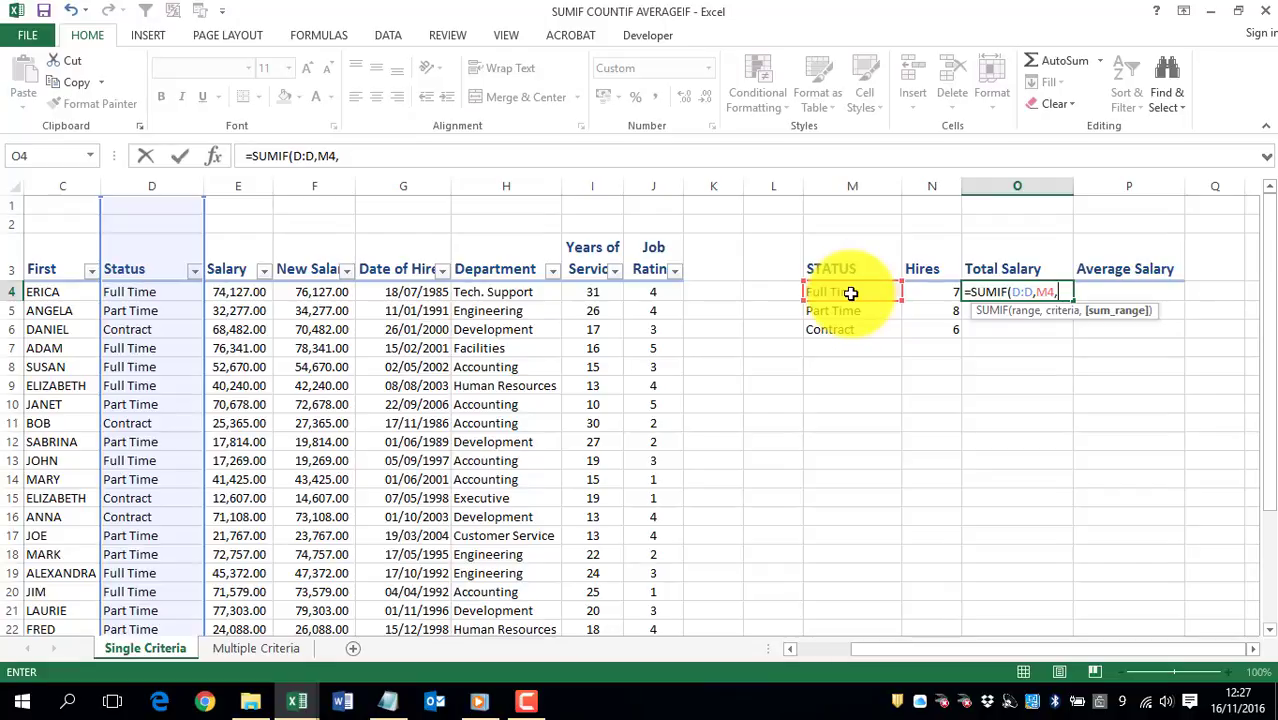
{"action": "left_click", "coordinate": [312, 185]}
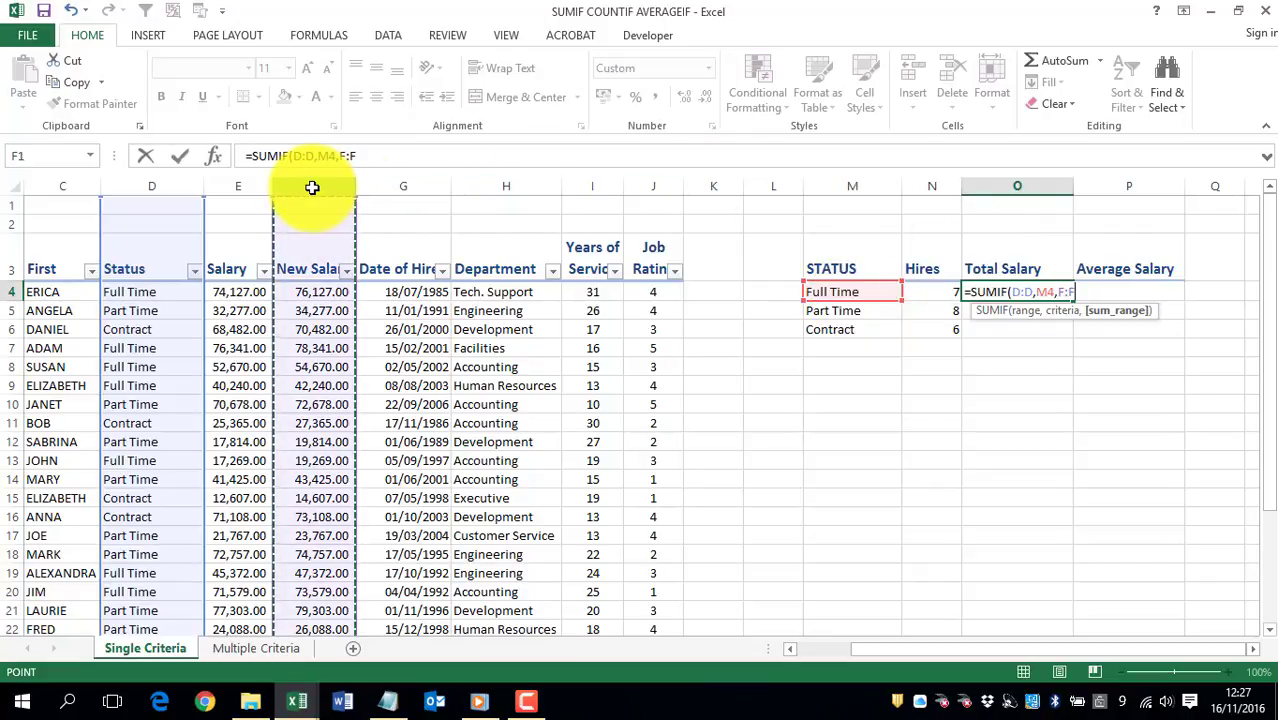
{"action": "key", "text": "Return"}
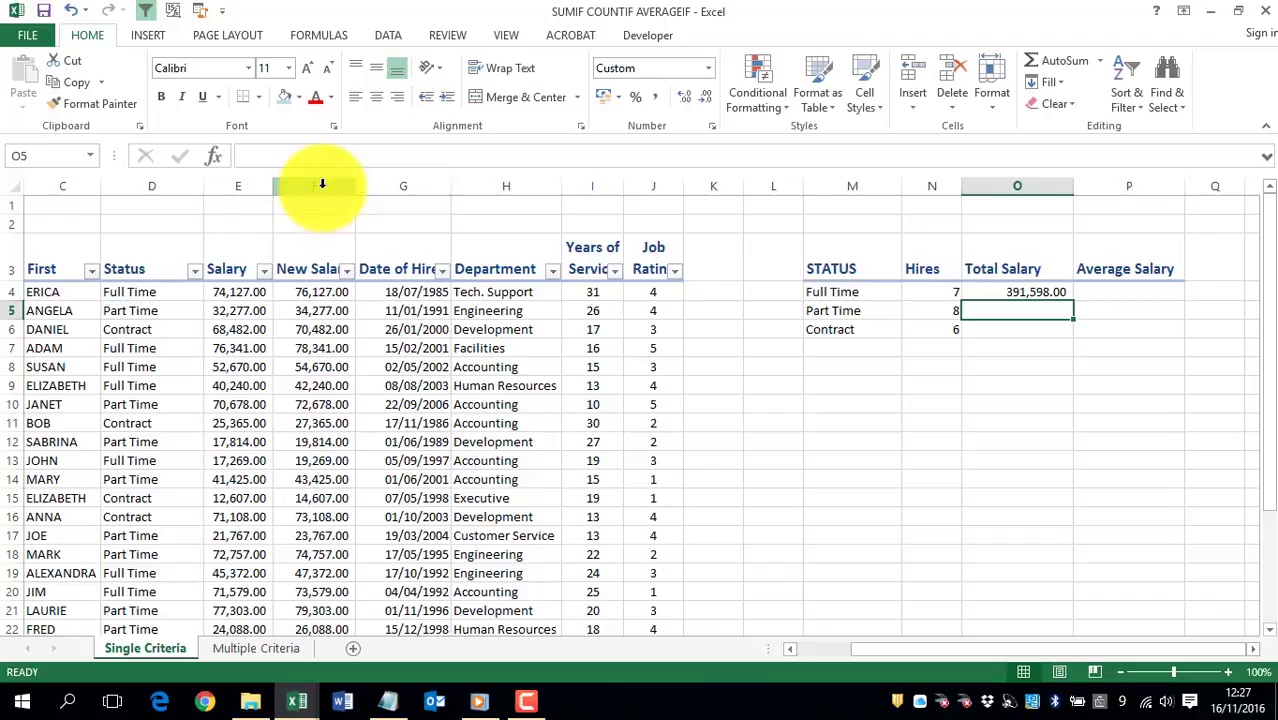
{"action": "left_click", "coordinate": [1057, 291]}
{"action": "left_click_drag", "start_coordinate": [1075, 302], "coordinate": [1078, 337]}
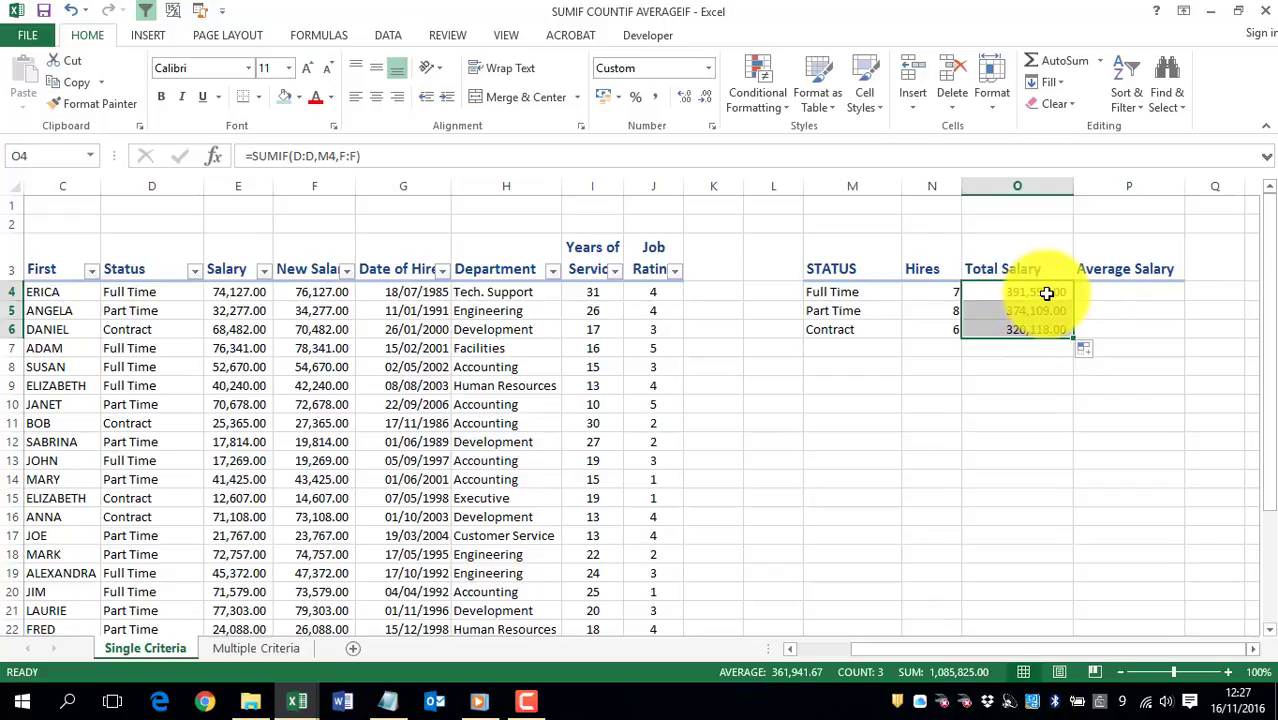
- Average the Full Time new salaries in P4 with =AVERAGEIF(D:D,M4,F:F)
{"action": "left_click", "coordinate": [1145, 293]}
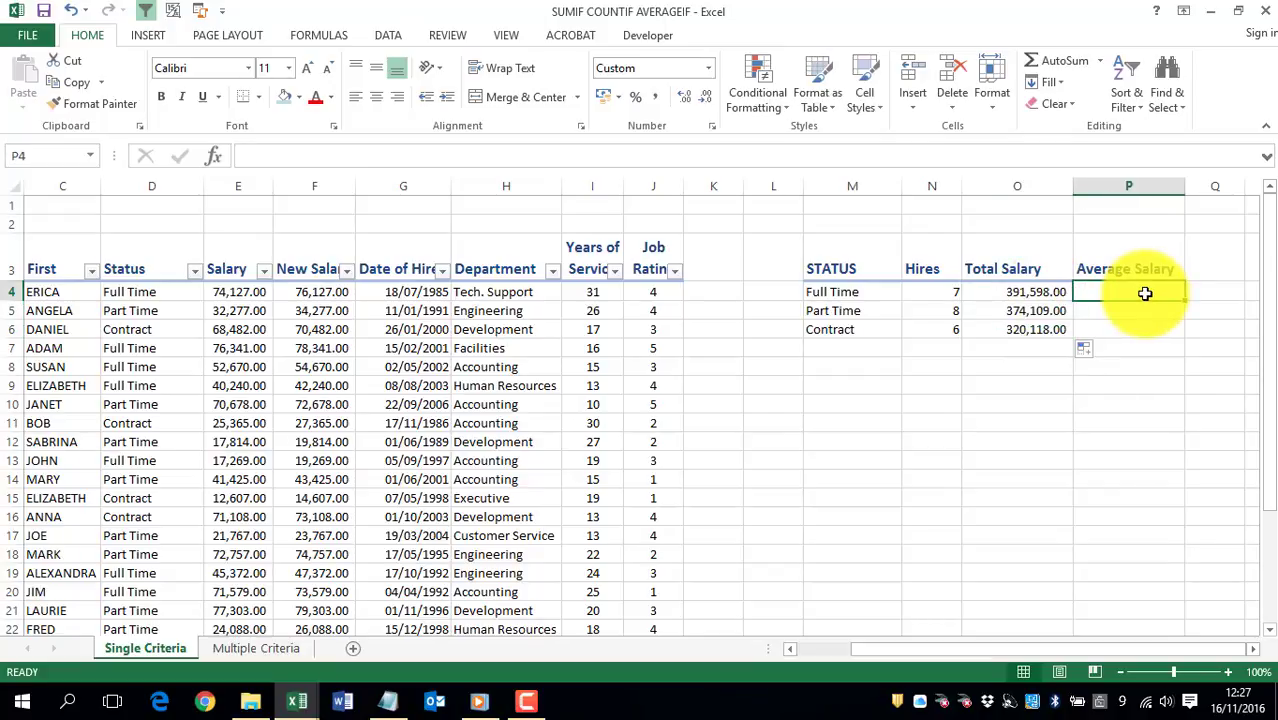
{"action": "type", "text": "=average"}
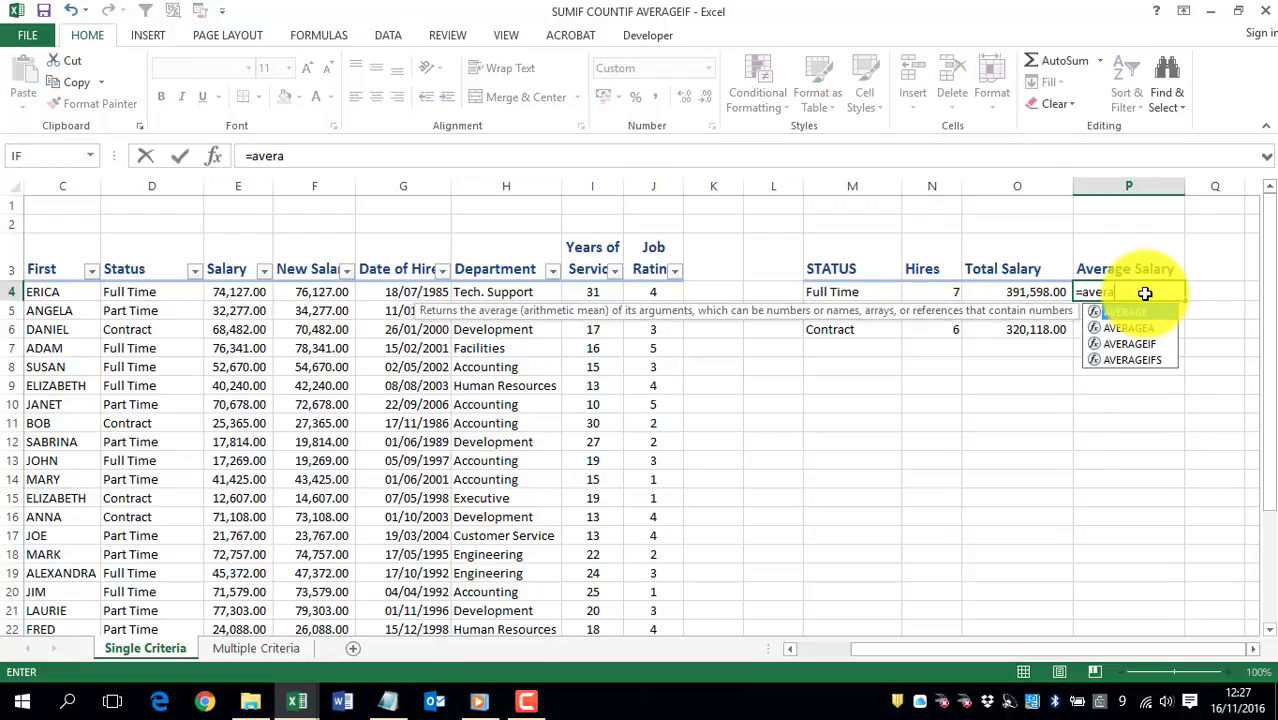
{"action": "key", "text": "Down"}
{"action": "key", "text": "Down"}
{"action": "key", "text": "Tab"}
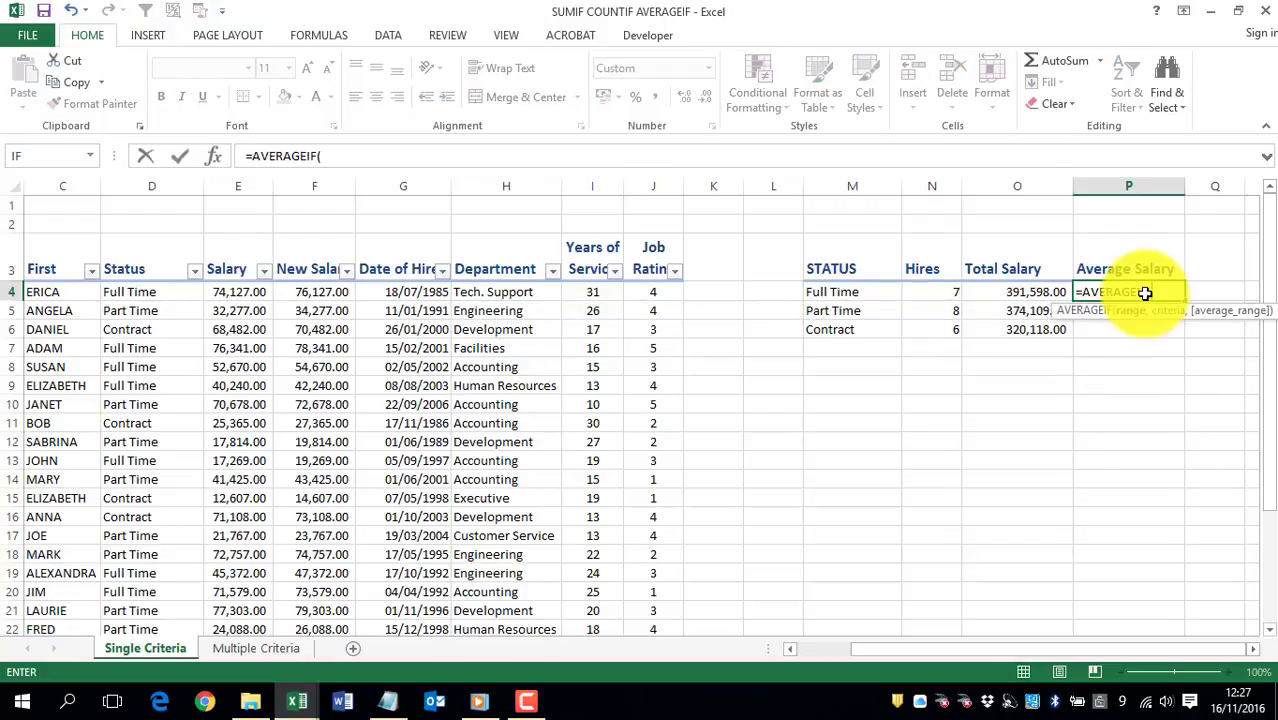
{"action": "left_click", "coordinate": [157, 188]}
{"action": "type", "text": ","}
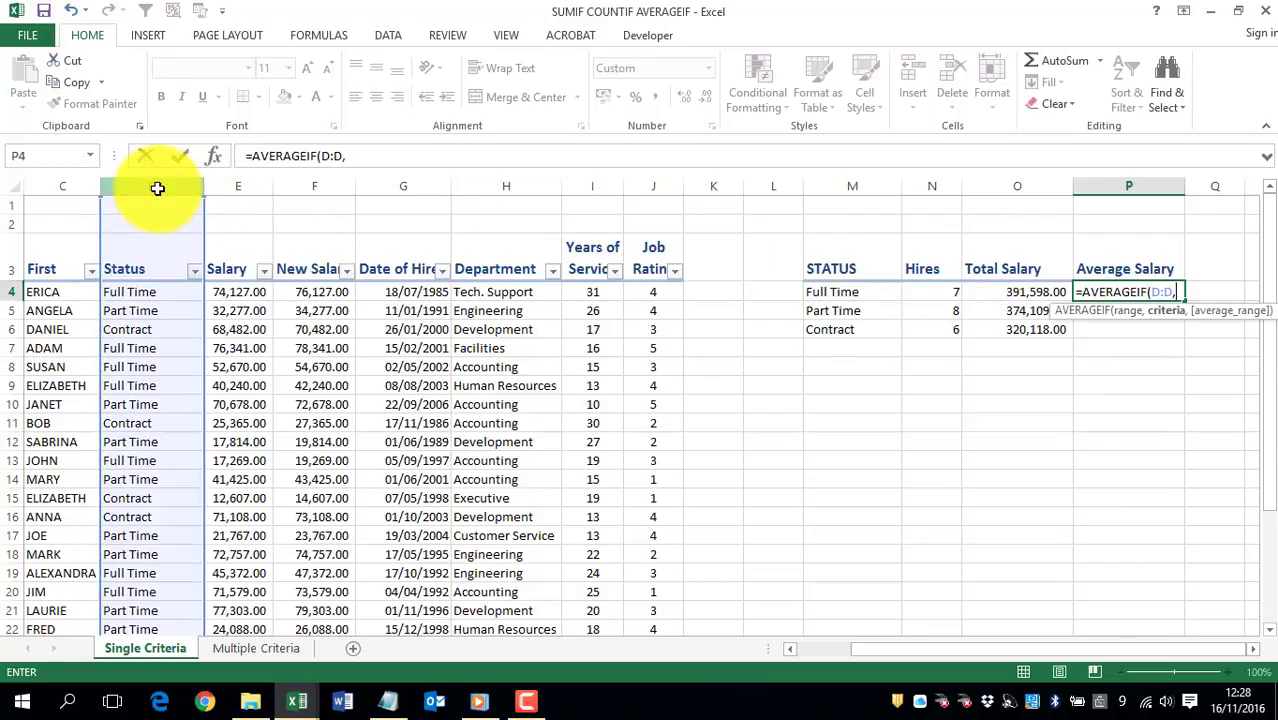
{"action": "left_click", "coordinate": [841, 291]}
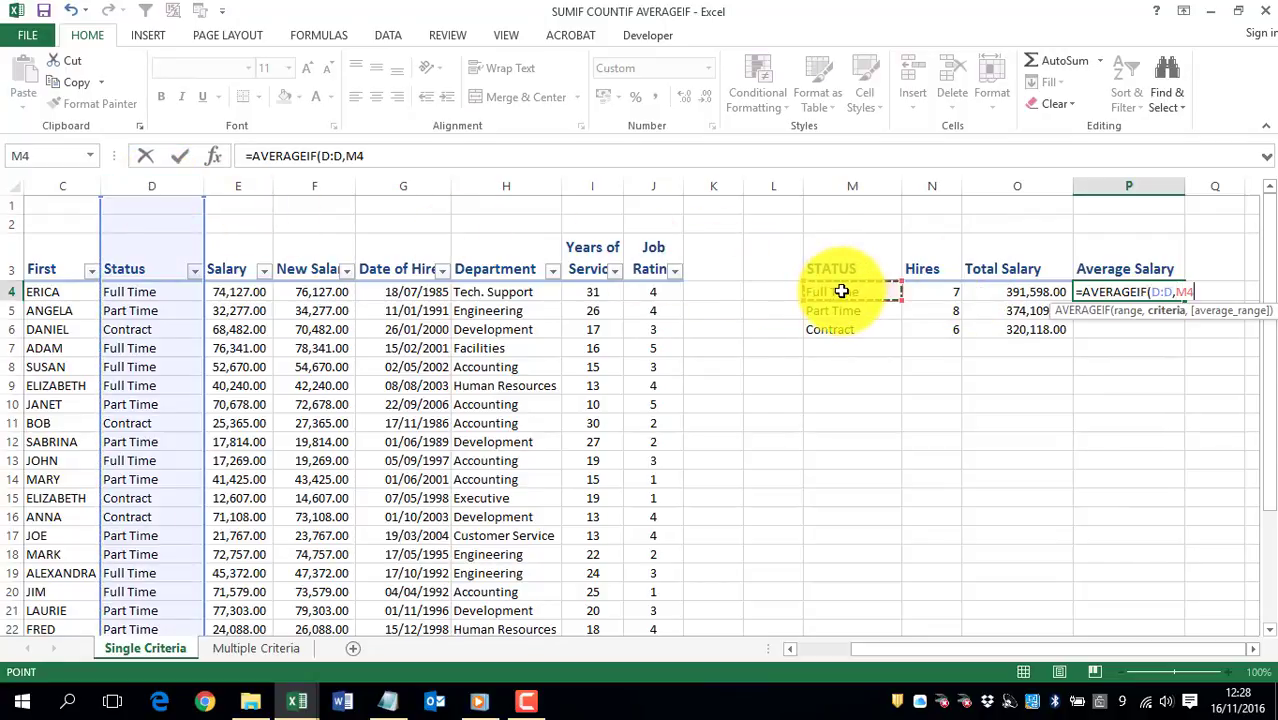
{"action": "type", "text": ","}
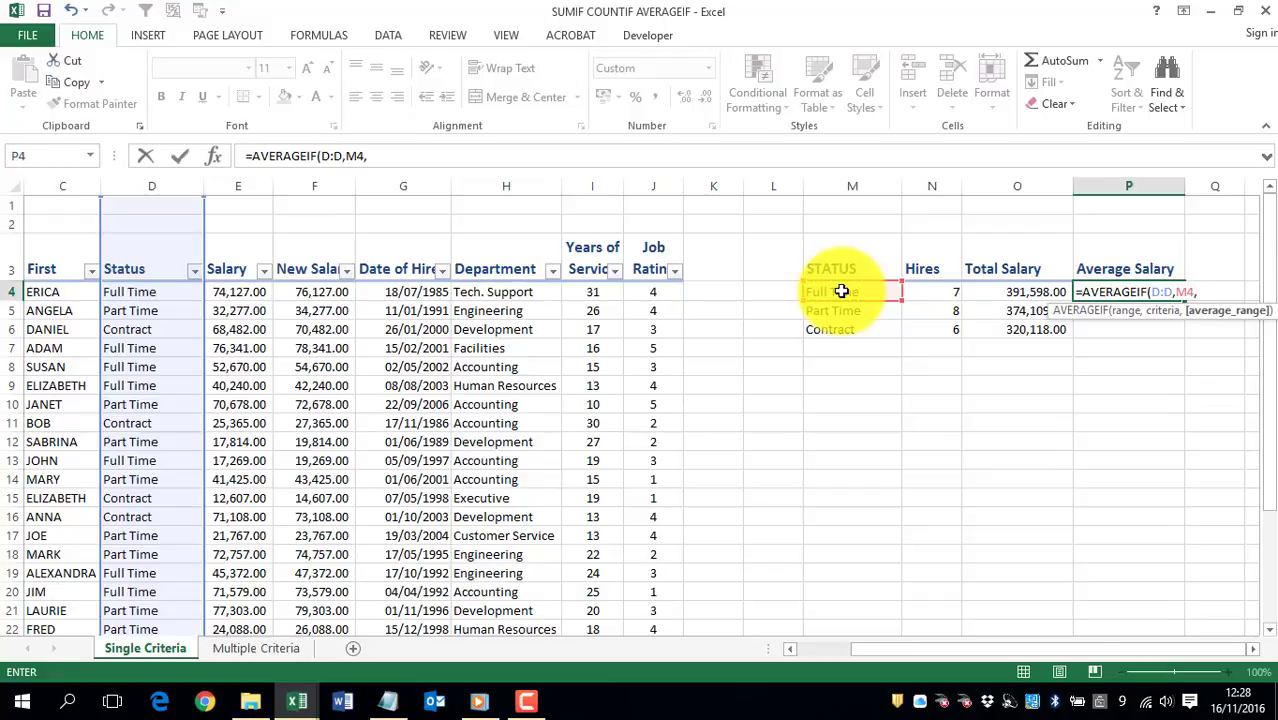
{"action": "left_click", "coordinate": [325, 185]}
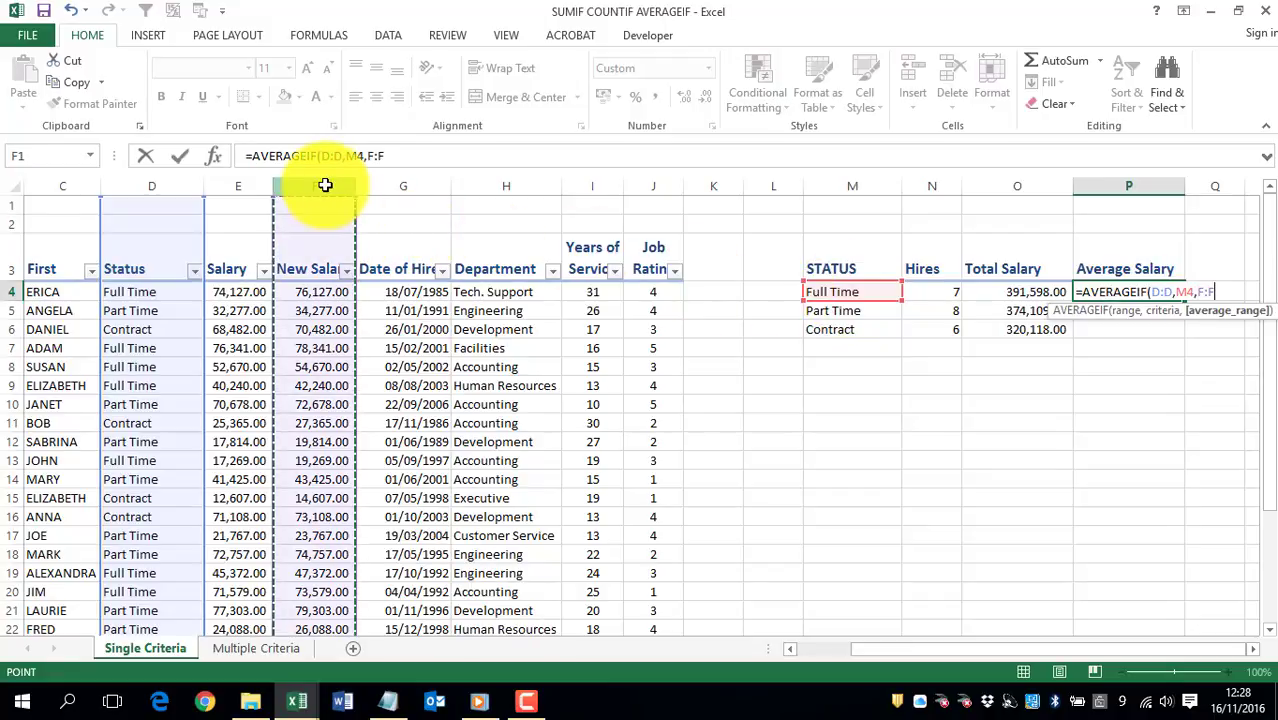
{"action": "key", "text": "Return"}
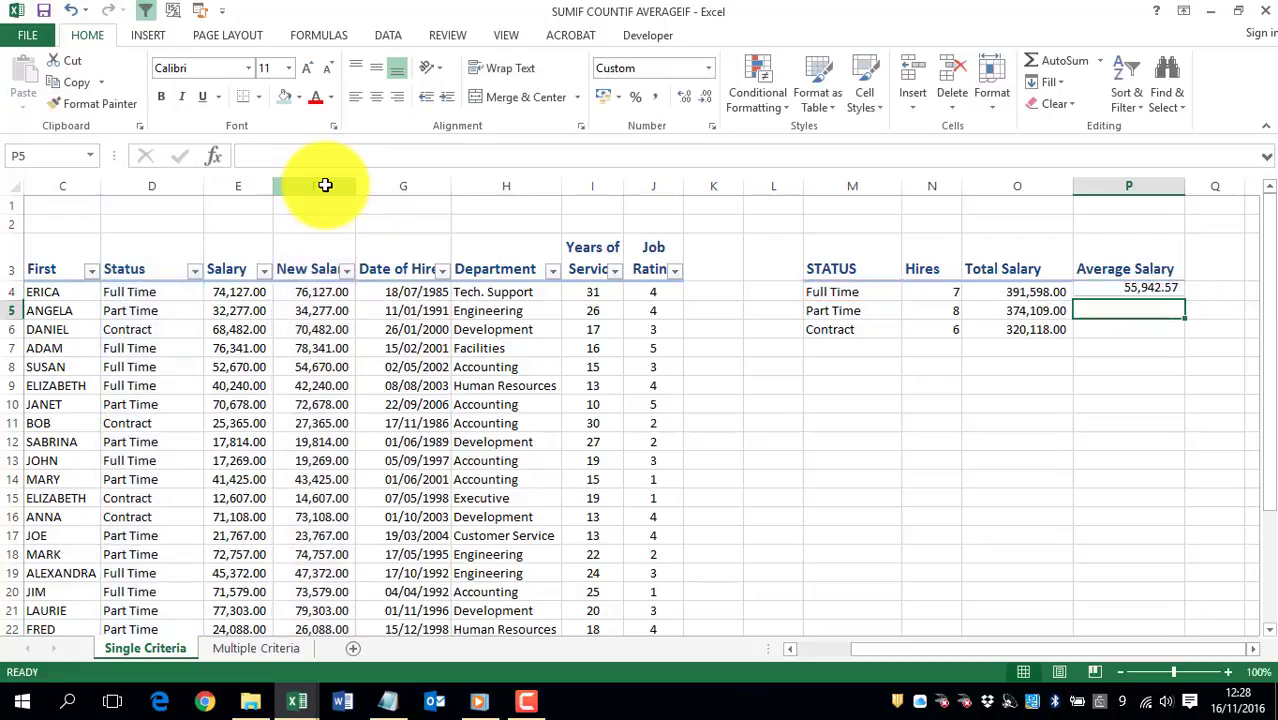
- Fill the average salary formula from P4 down to P6 for the Part Time and Contract rows
{"action": "left_click", "coordinate": [1168, 292]}
{"action": "double_click", "coordinate": [1185, 300]}
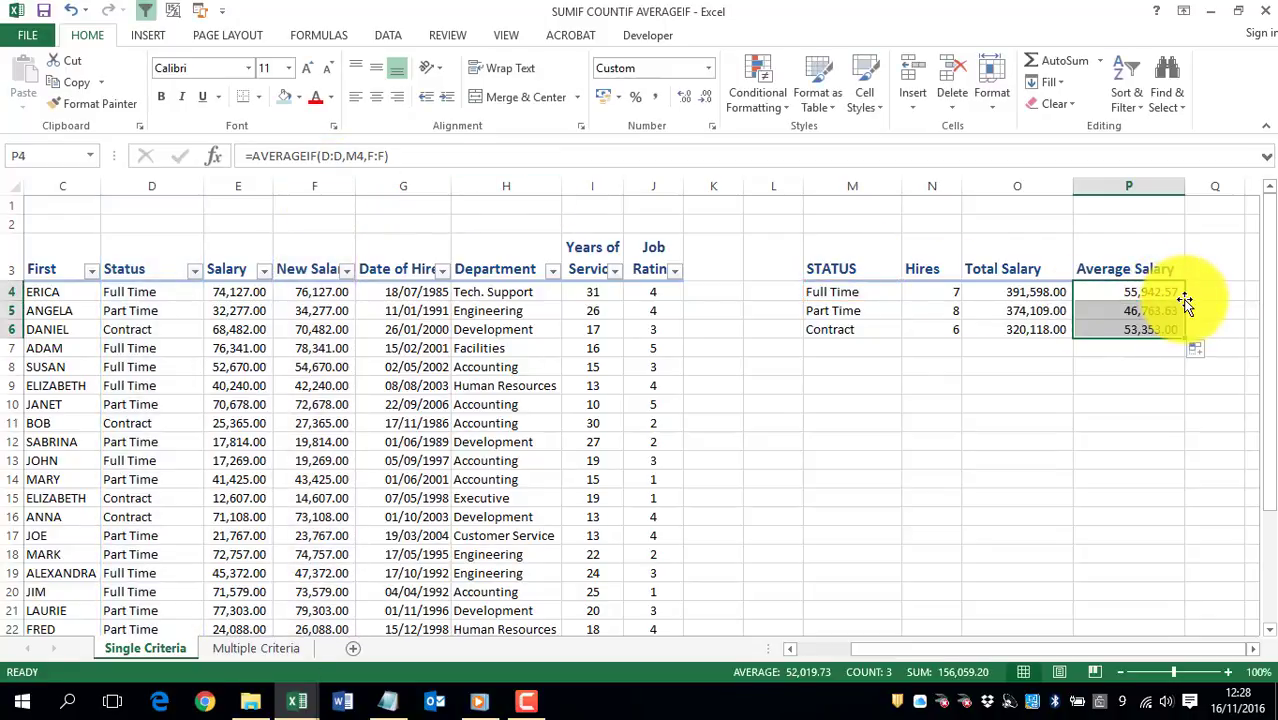
{"action": "left_click", "coordinate": [836, 363]}
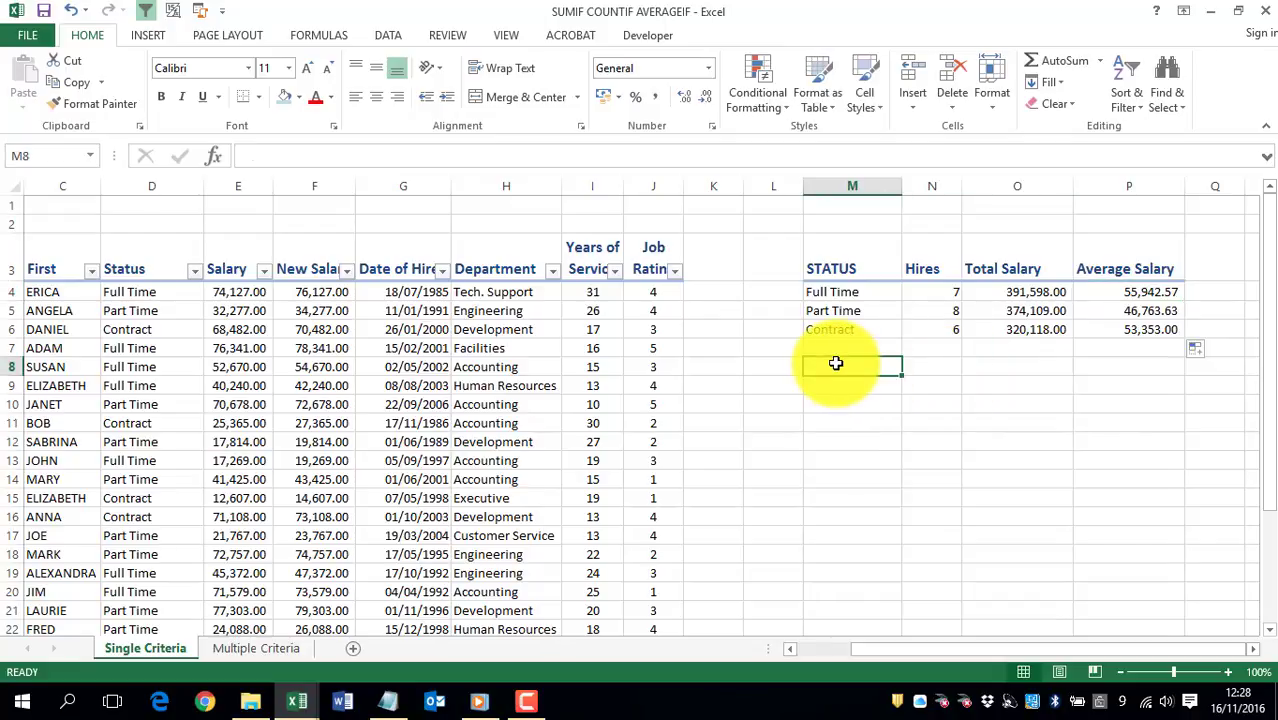